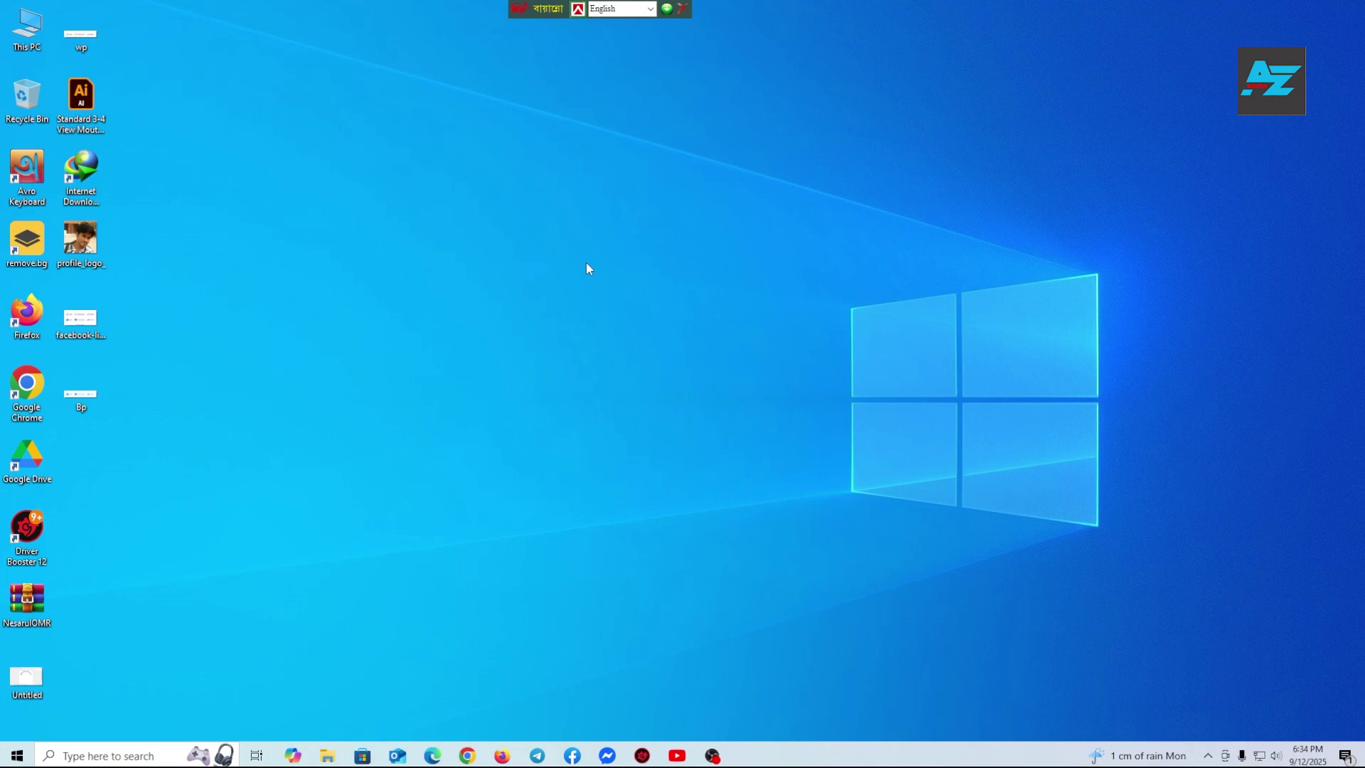
{"action": "right_click", "coordinate": [585, 263]}
{"action": "left_click", "coordinate": [624, 304]}
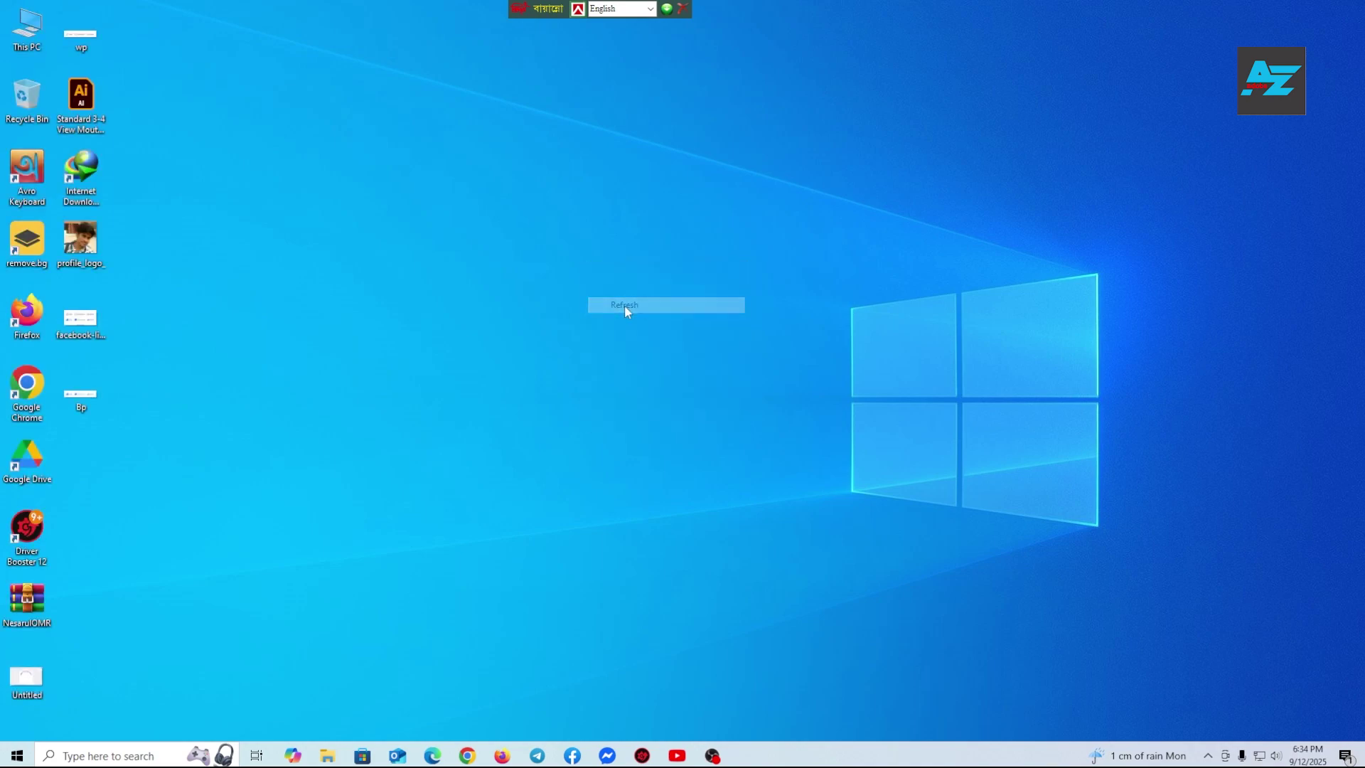
Open Google Chrome in a maximized window and search the web for "bangla font free download"
{"action": "right_click", "coordinate": [32, 399]}
{"action": "left_click", "coordinate": [83, 389]}
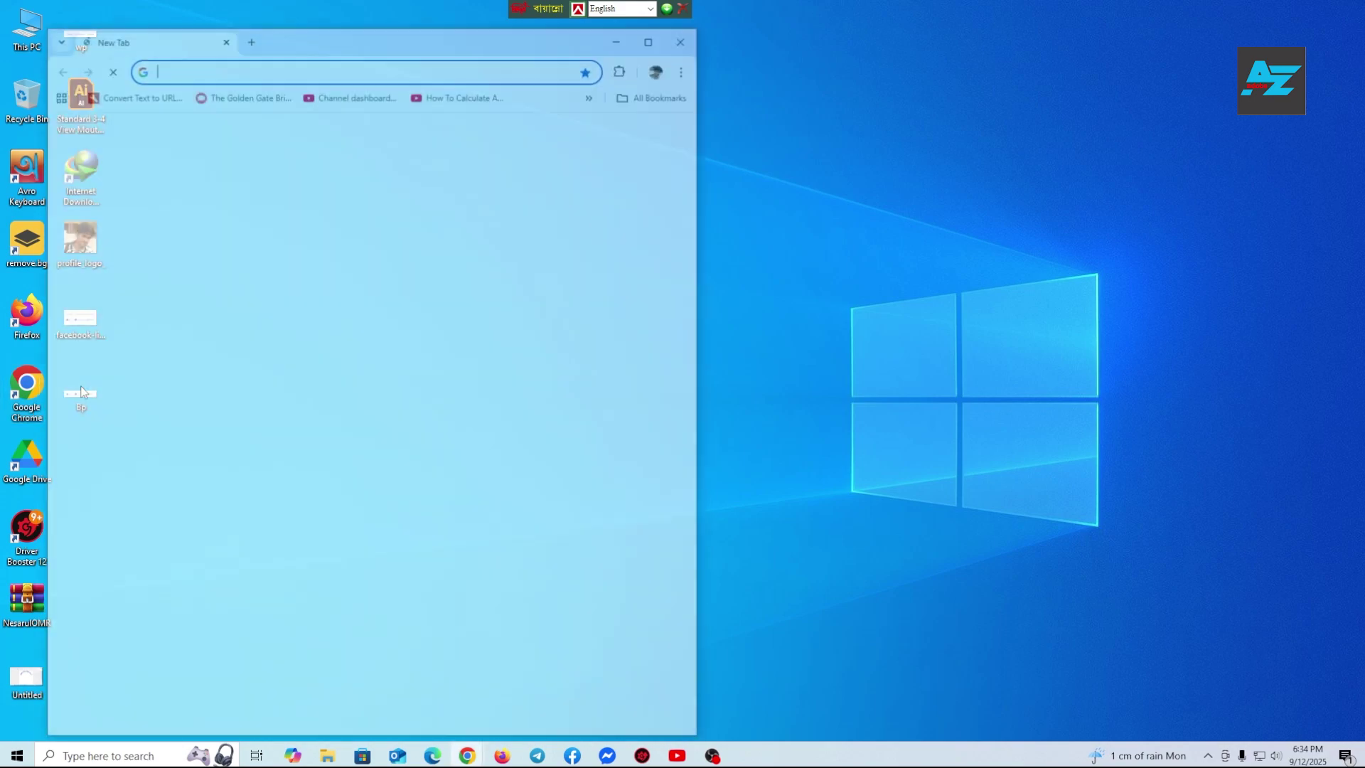
{"action": "left_click", "coordinate": [658, 30]}
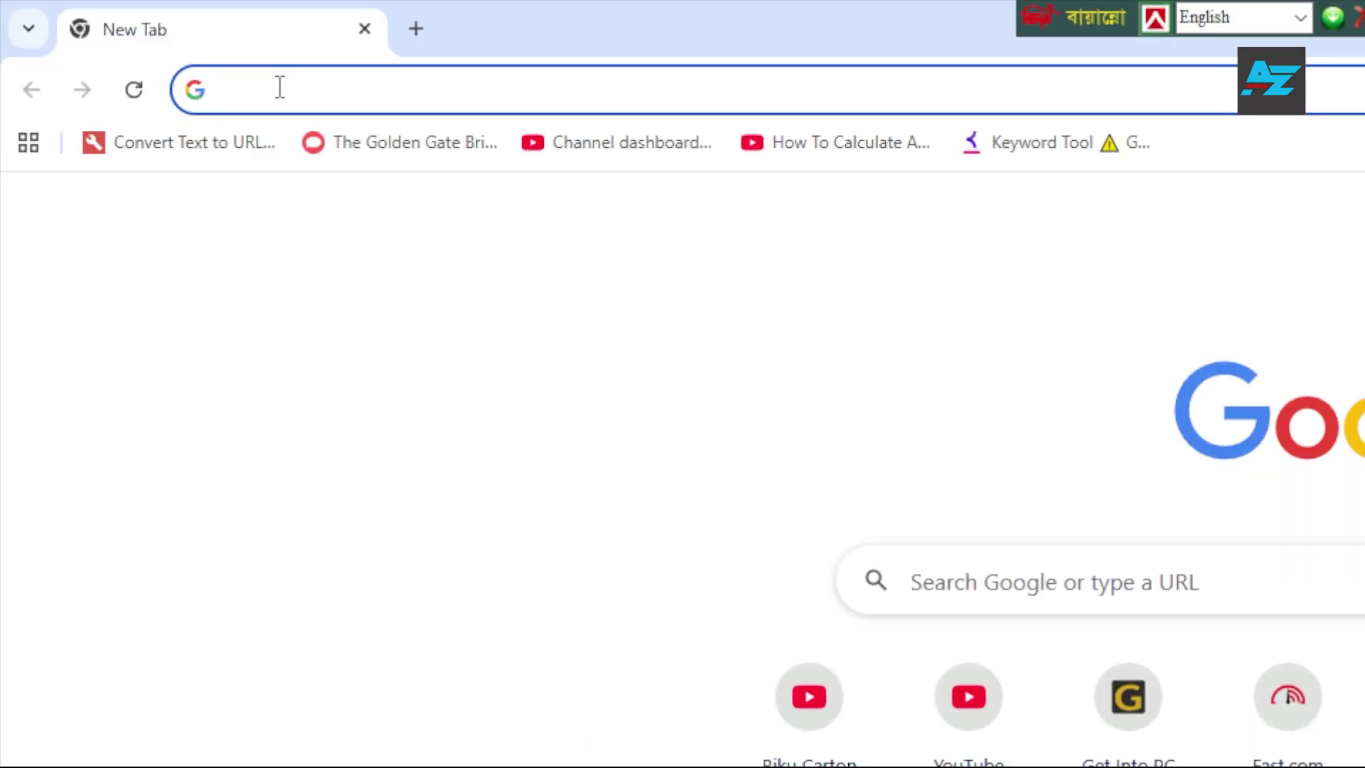
{"action": "type", "text": "bangla font free download"}
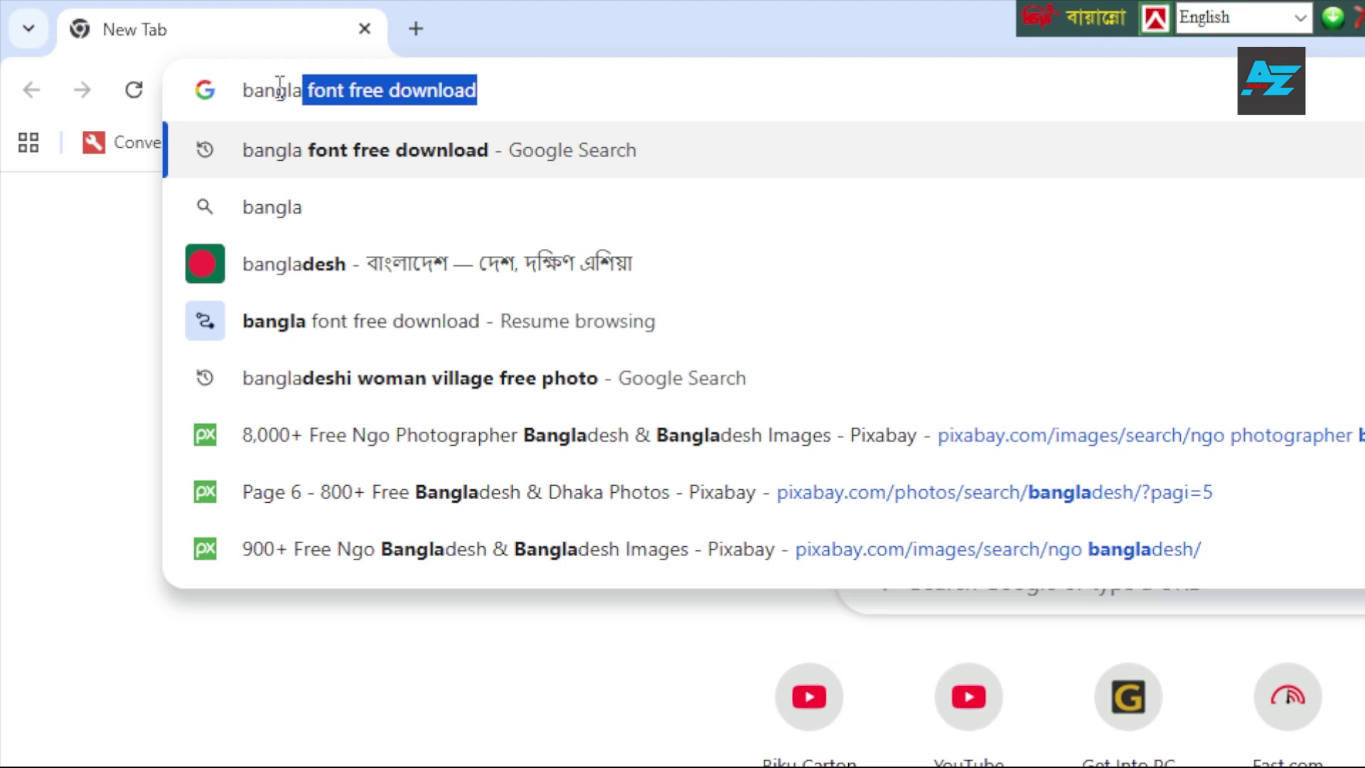
{"action": "key", "text": "Return"}
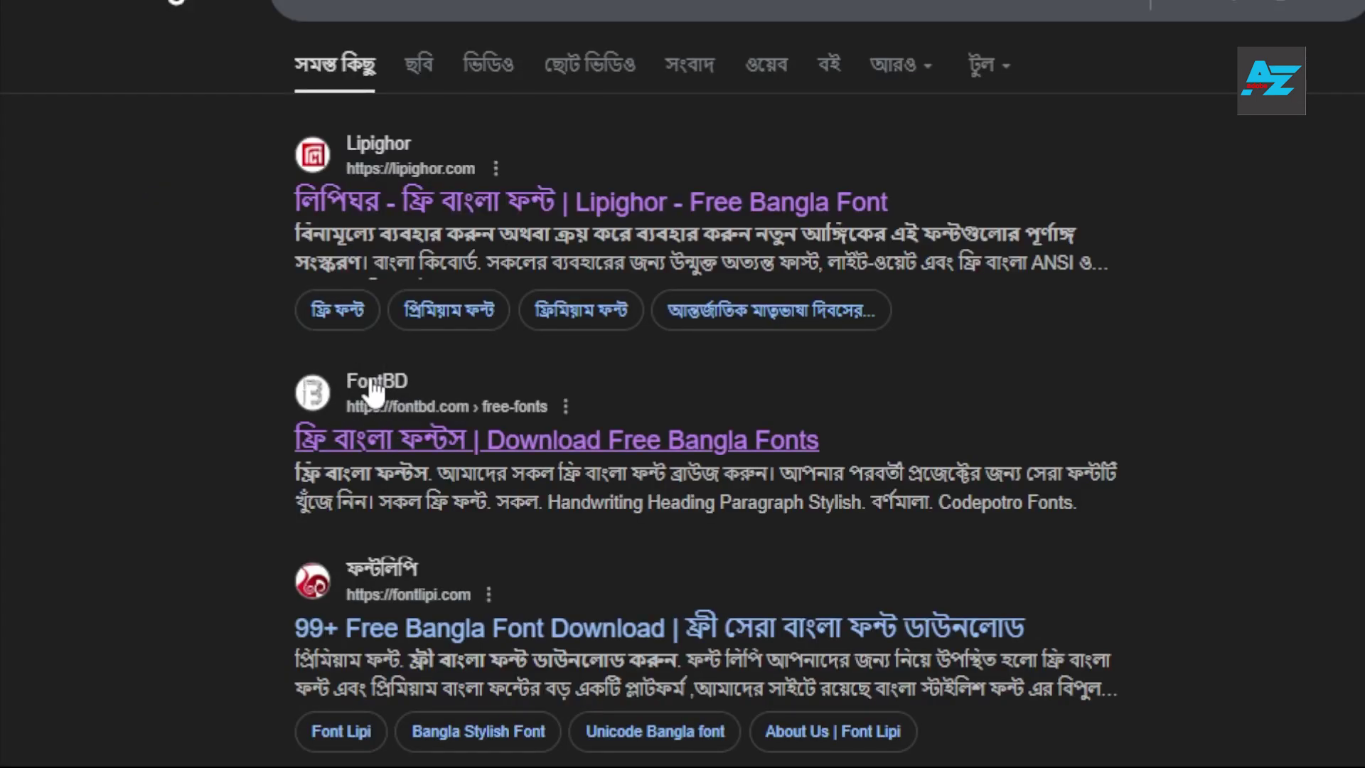
Open FontBD's free Bangla fonts page from the search results and load more fonts into the list
{"action": "left_click", "coordinate": [370, 381]}
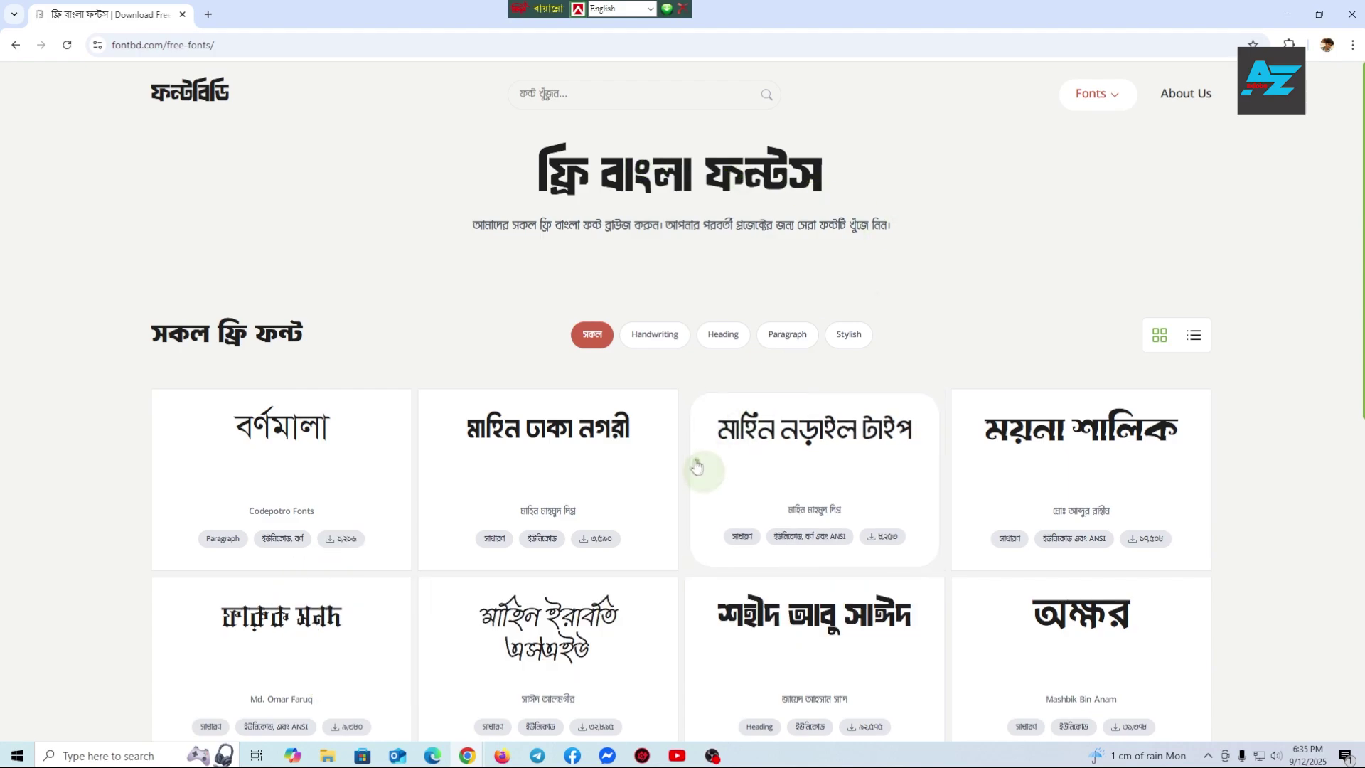
{"action": "scroll", "coordinate": [696, 469], "scroll_direction": "down", "scroll_amount": 4}
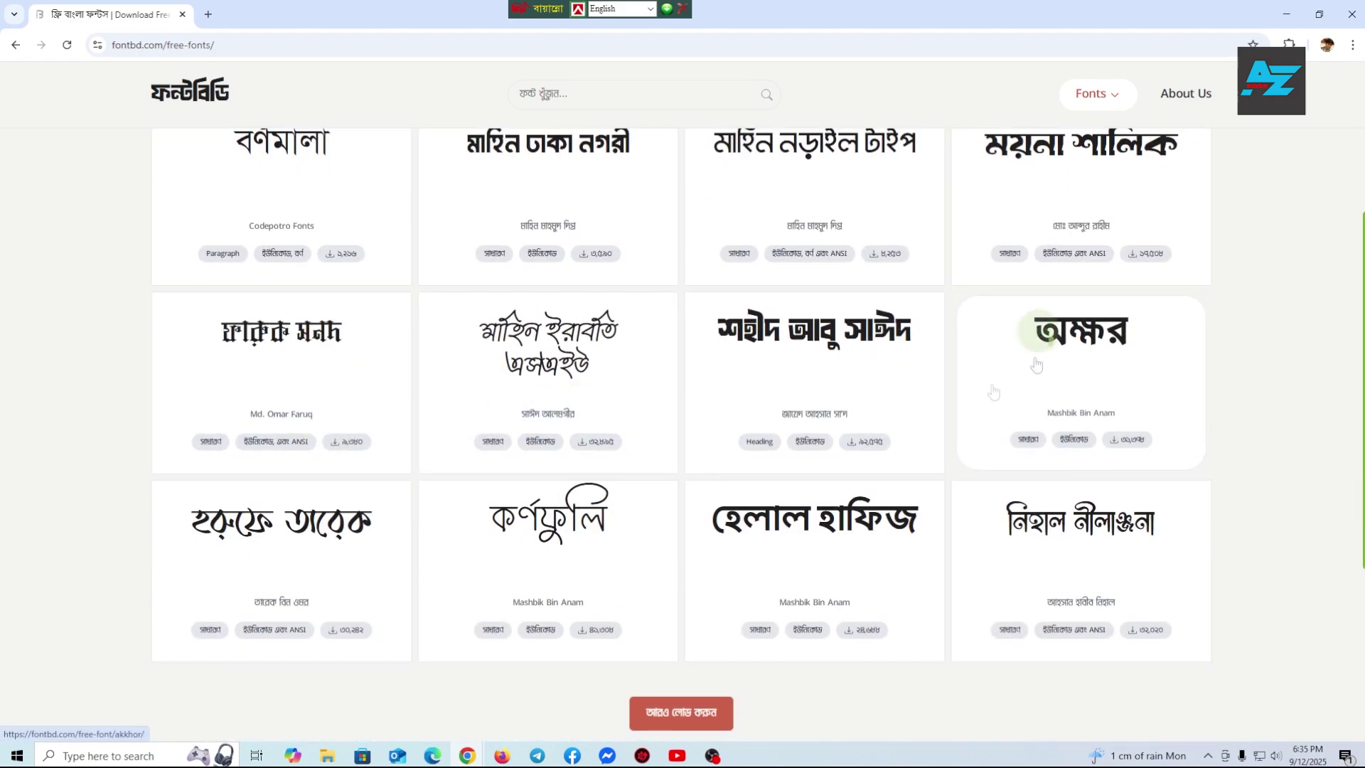
{"action": "scroll", "coordinate": [924, 391], "scroll_direction": "down", "scroll_amount": 2}
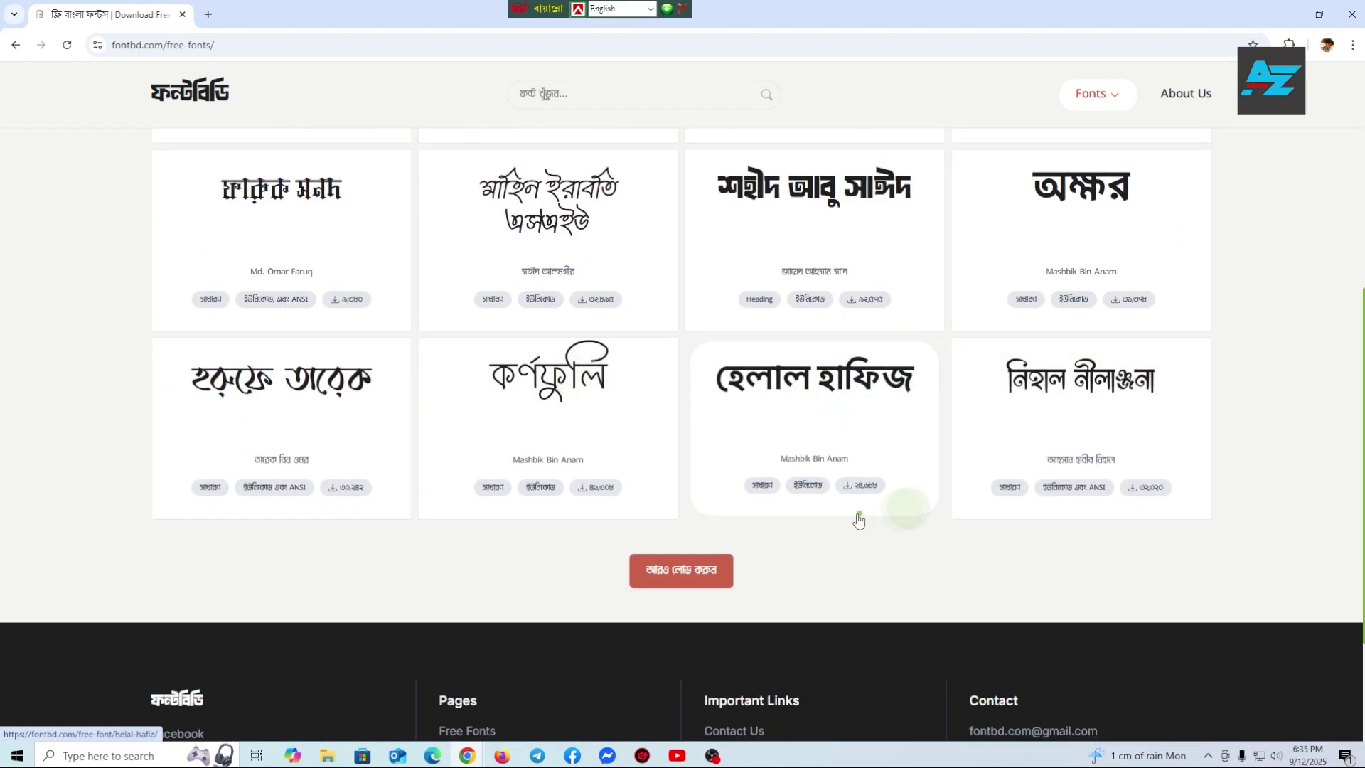
{"action": "left_click", "coordinate": [704, 585]}
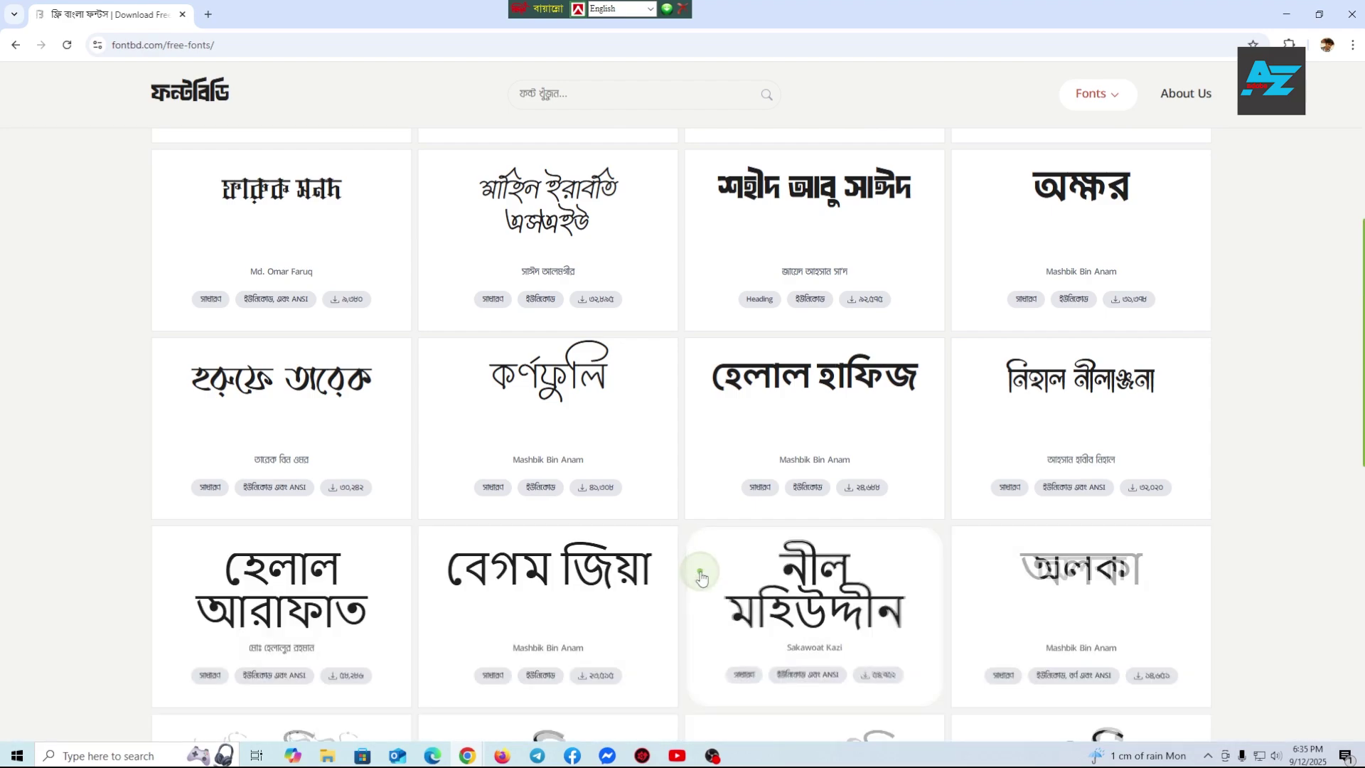
{"action": "scroll", "coordinate": [672, 515], "scroll_direction": "down", "scroll_amount": 2}
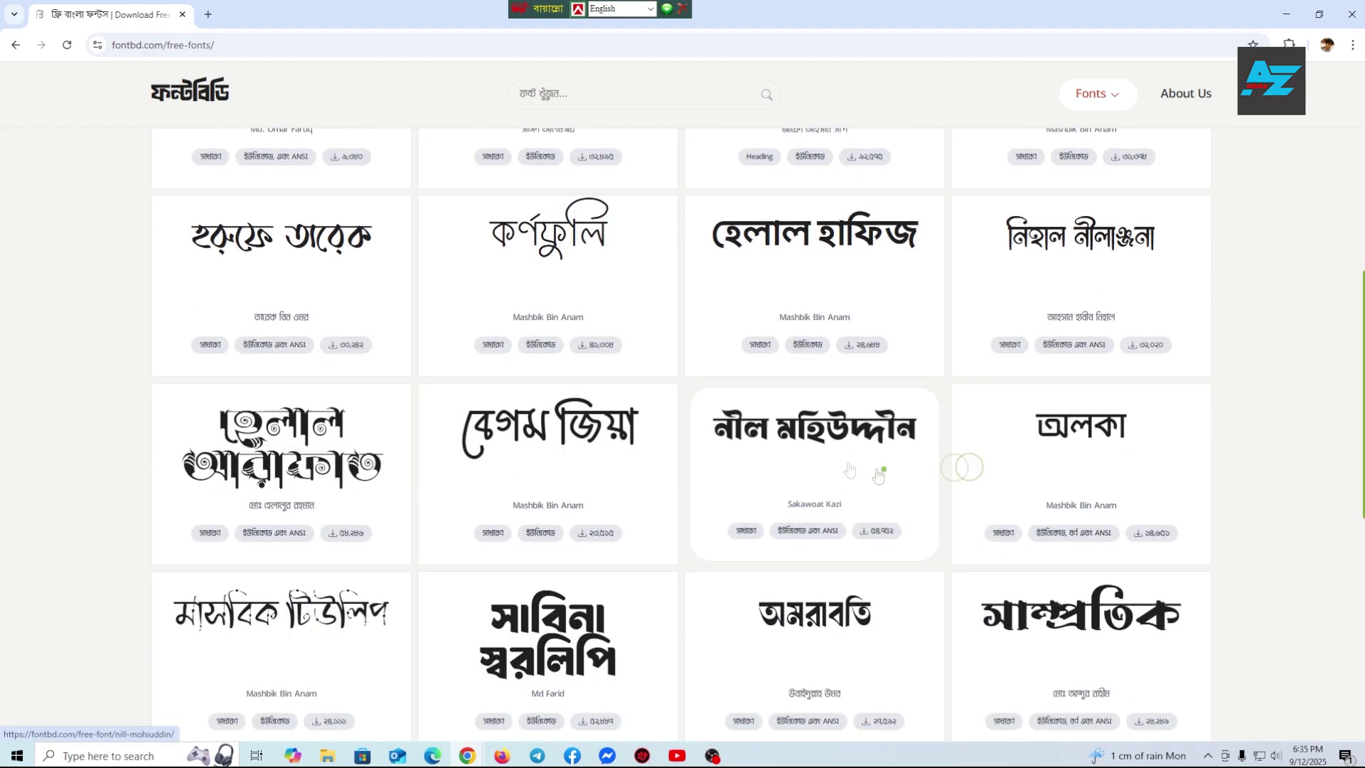
{"action": "scroll", "coordinate": [777, 524], "scroll_direction": "down", "scroll_amount": 2}
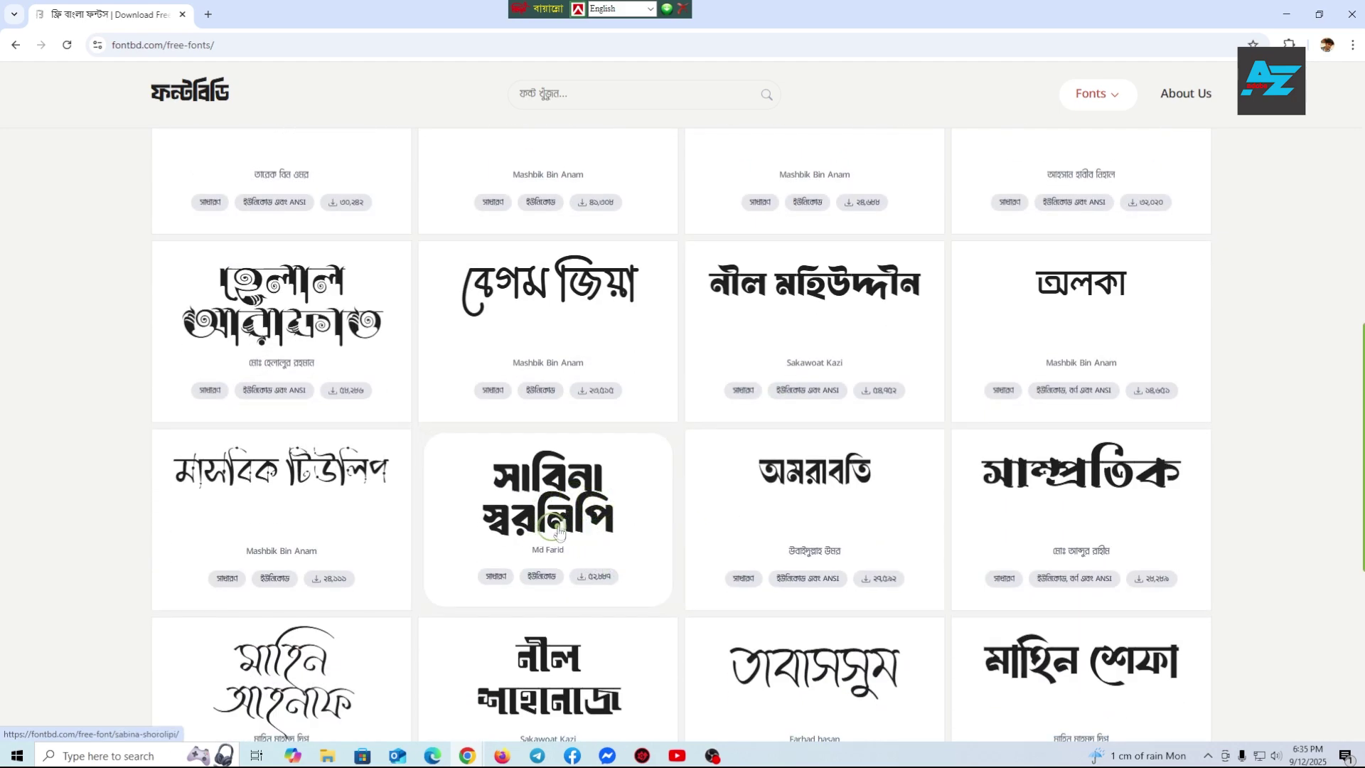
Download the সাবিনা স্বরলিপি font archive from its FontBD page and open the folder containing the downloaded file
{"action": "left_click", "coordinate": [572, 489]}
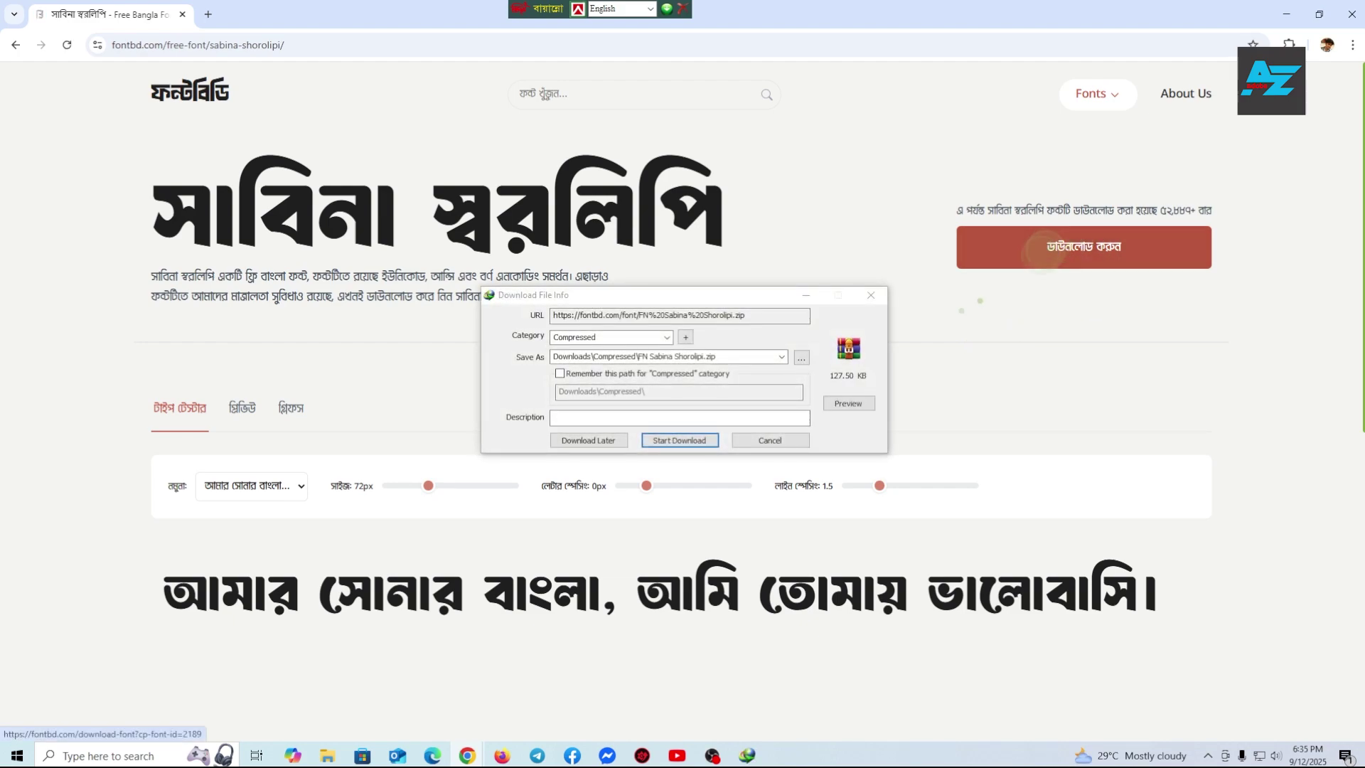
{"action": "left_click", "coordinate": [681, 441]}
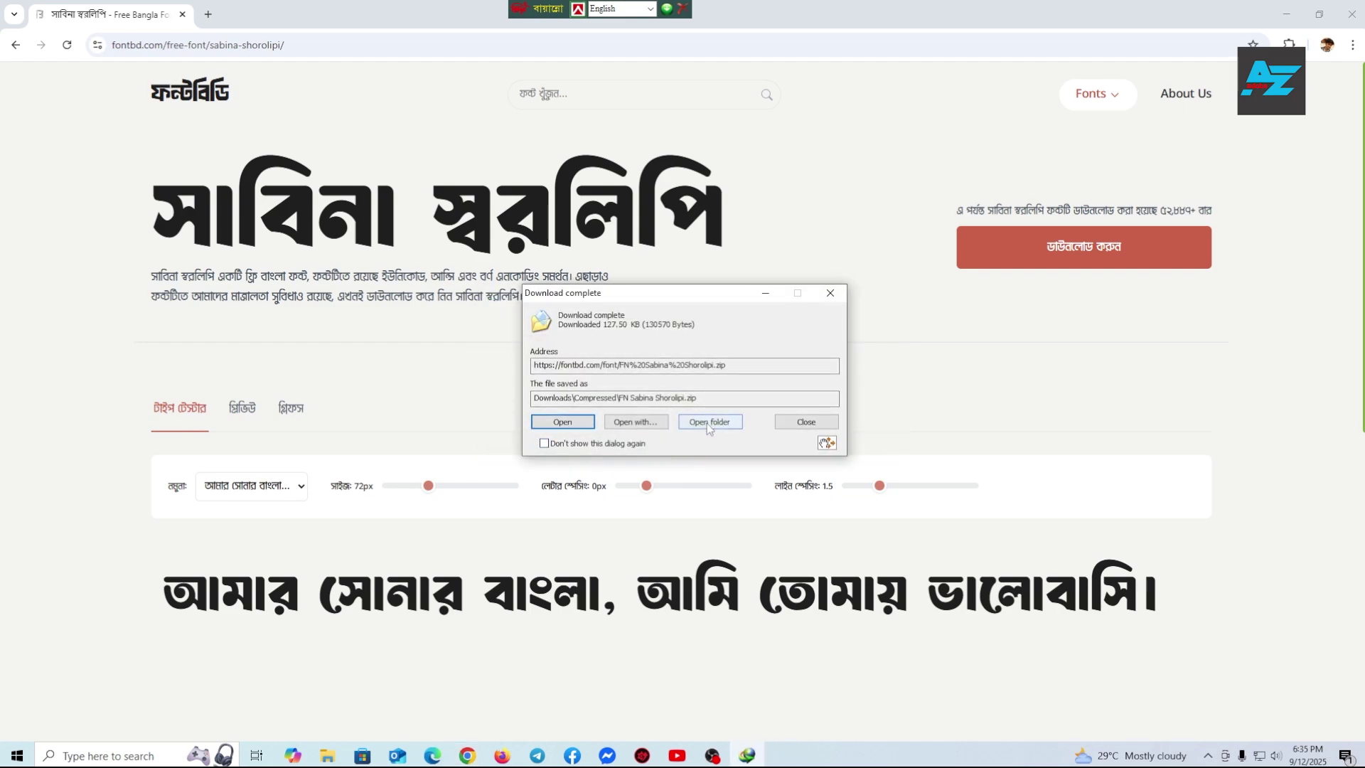
{"action": "left_click", "coordinate": [711, 423]}
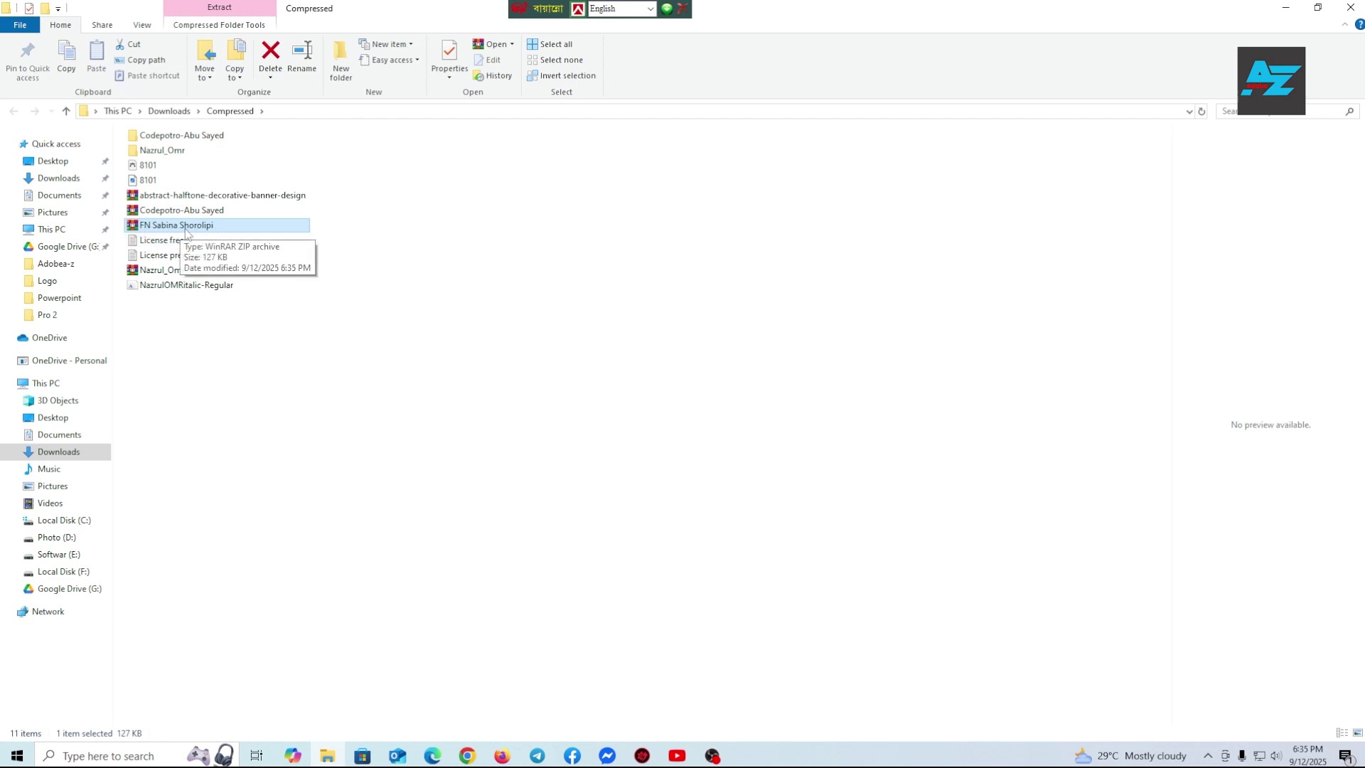
Move the FN Sabina Shorolipi archive from the Compressed downloads folder to the desktop
{"action": "right_click", "coordinate": [178, 231]}
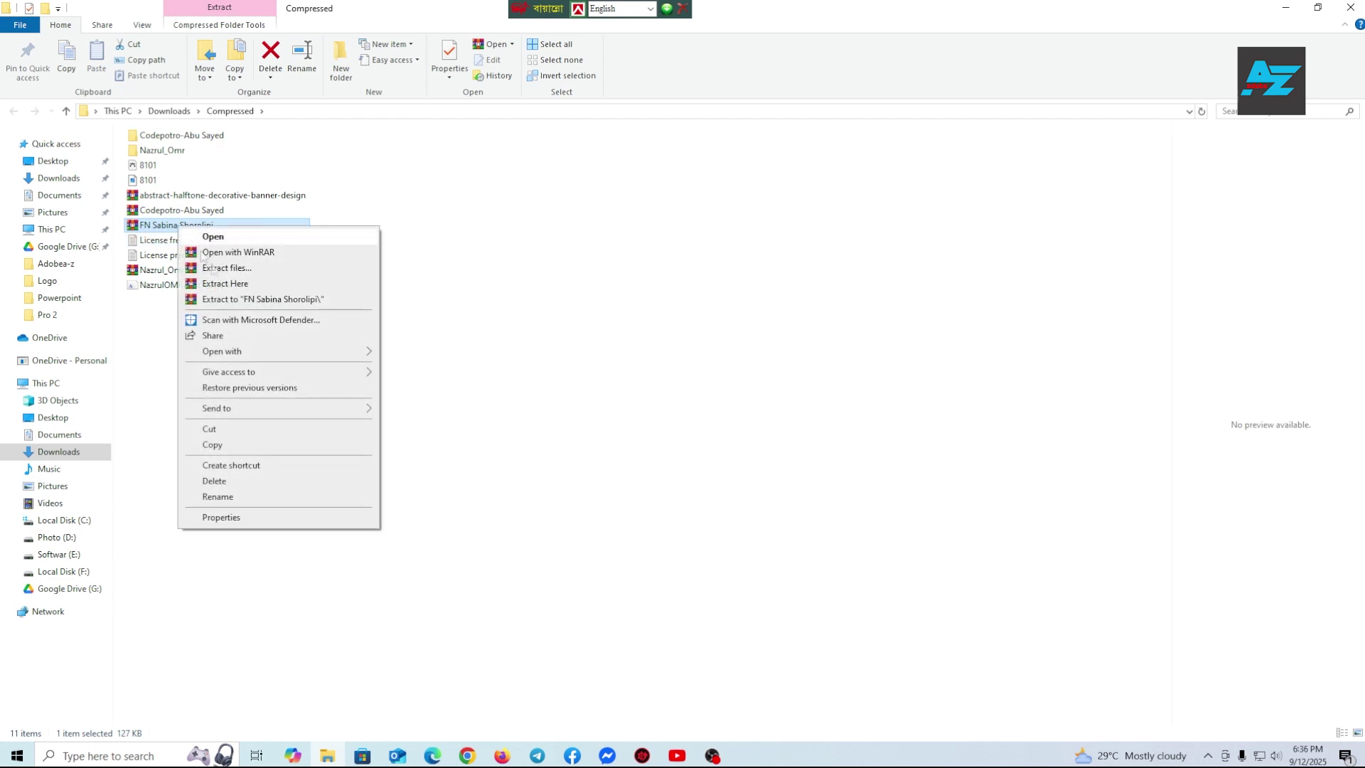
{"action": "left_click", "coordinate": [234, 431]}
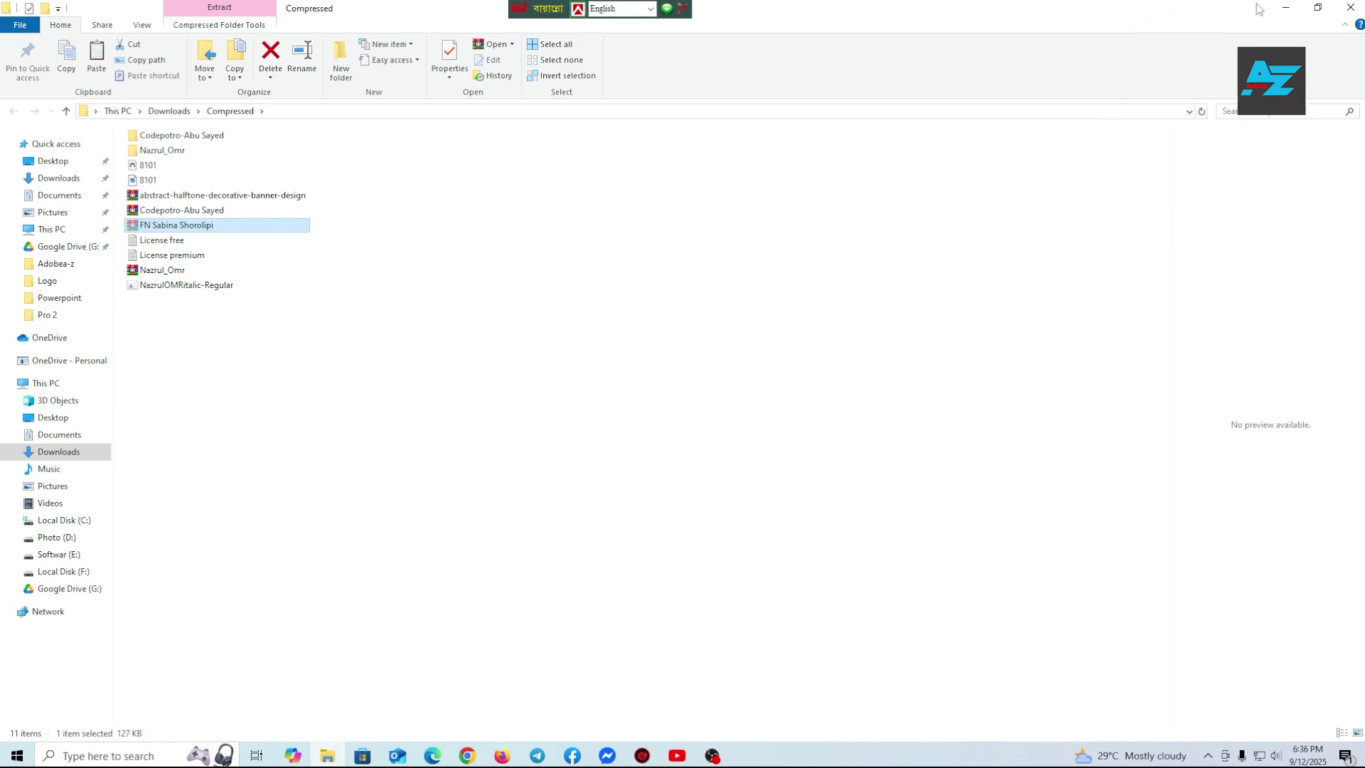
{"action": "left_click", "coordinate": [1286, 7]}
{"action": "left_click", "coordinate": [1286, 9]}
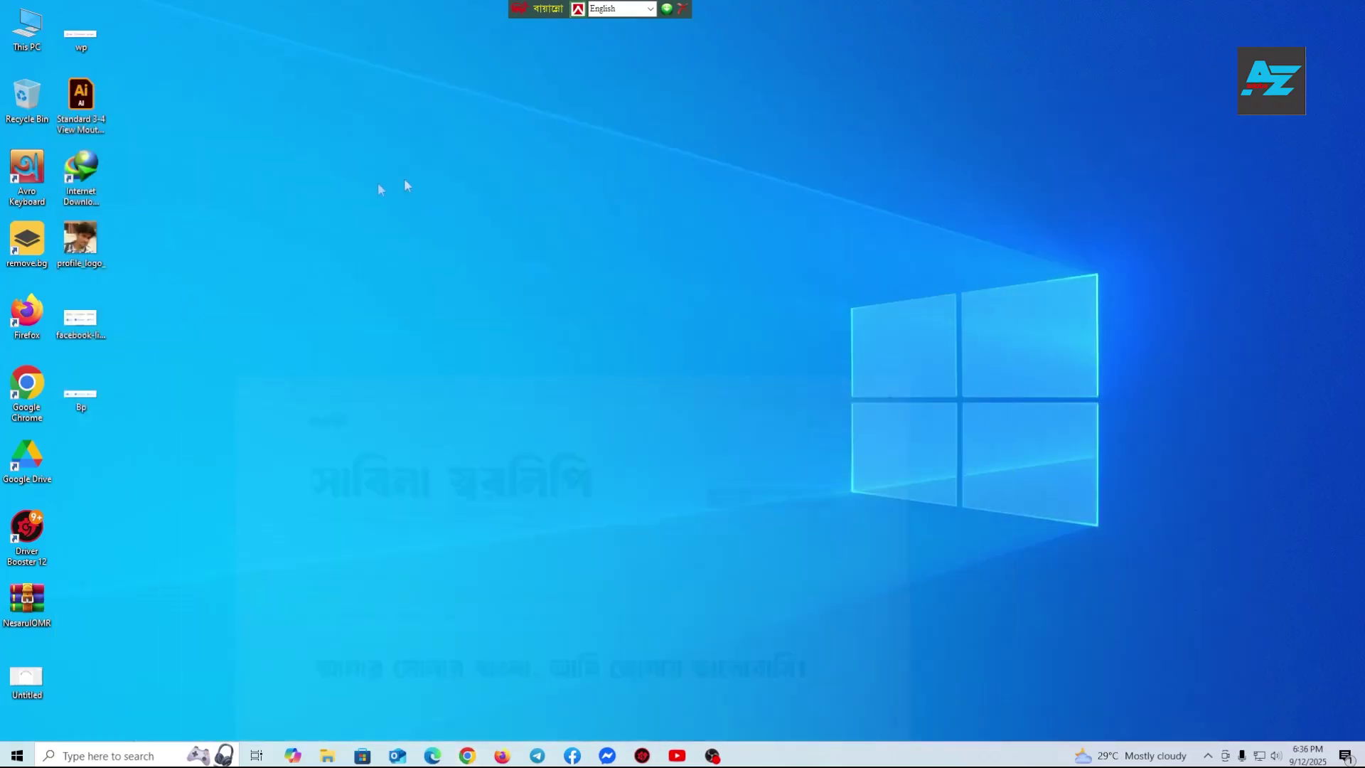
{"action": "right_click", "coordinate": [373, 185]}
{"action": "left_click", "coordinate": [399, 246]}
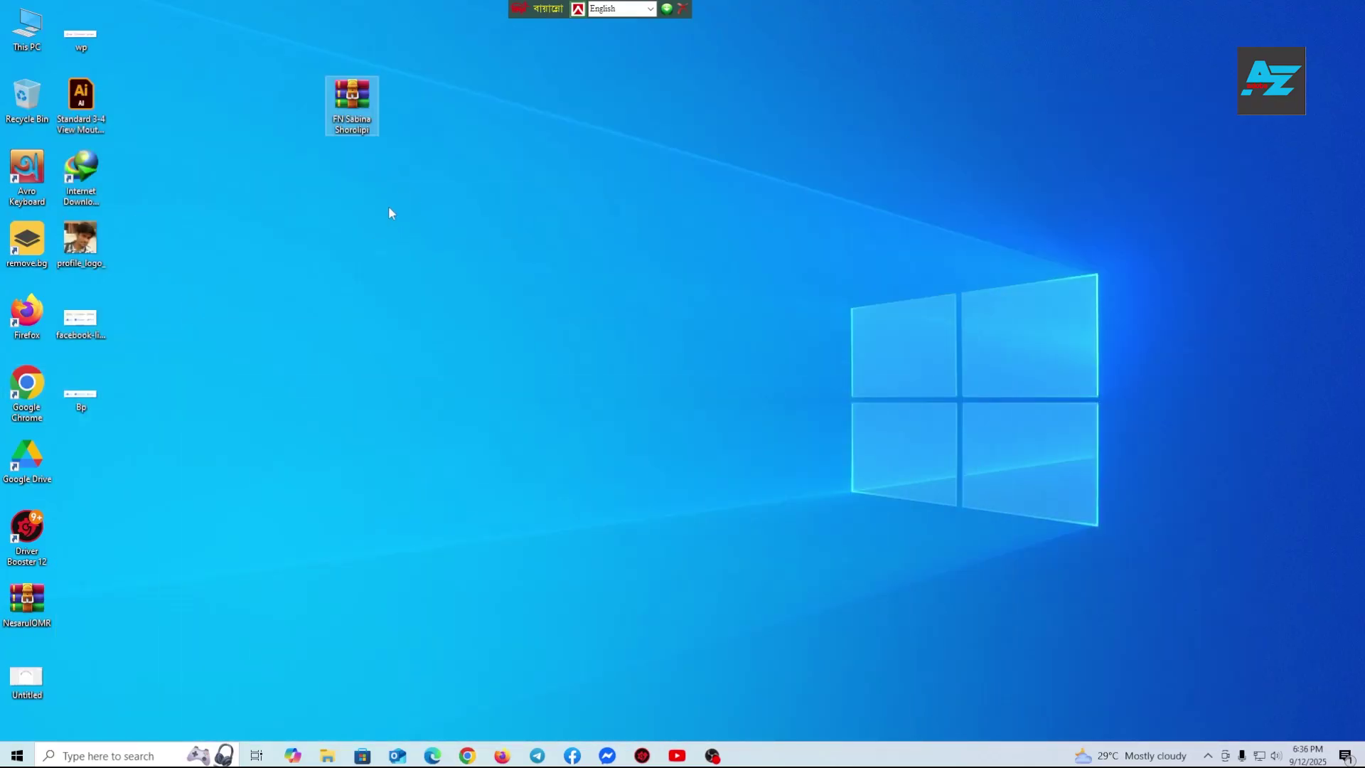
Reposition the FN Sabina Shorolipi archive in the open area of the desktop and refresh the desktop
{"action": "right_click", "coordinate": [389, 213]}
{"action": "left_click", "coordinate": [441, 249]}
{"action": "left_click_drag", "start_coordinate": [370, 114], "coordinate": [480, 226]}
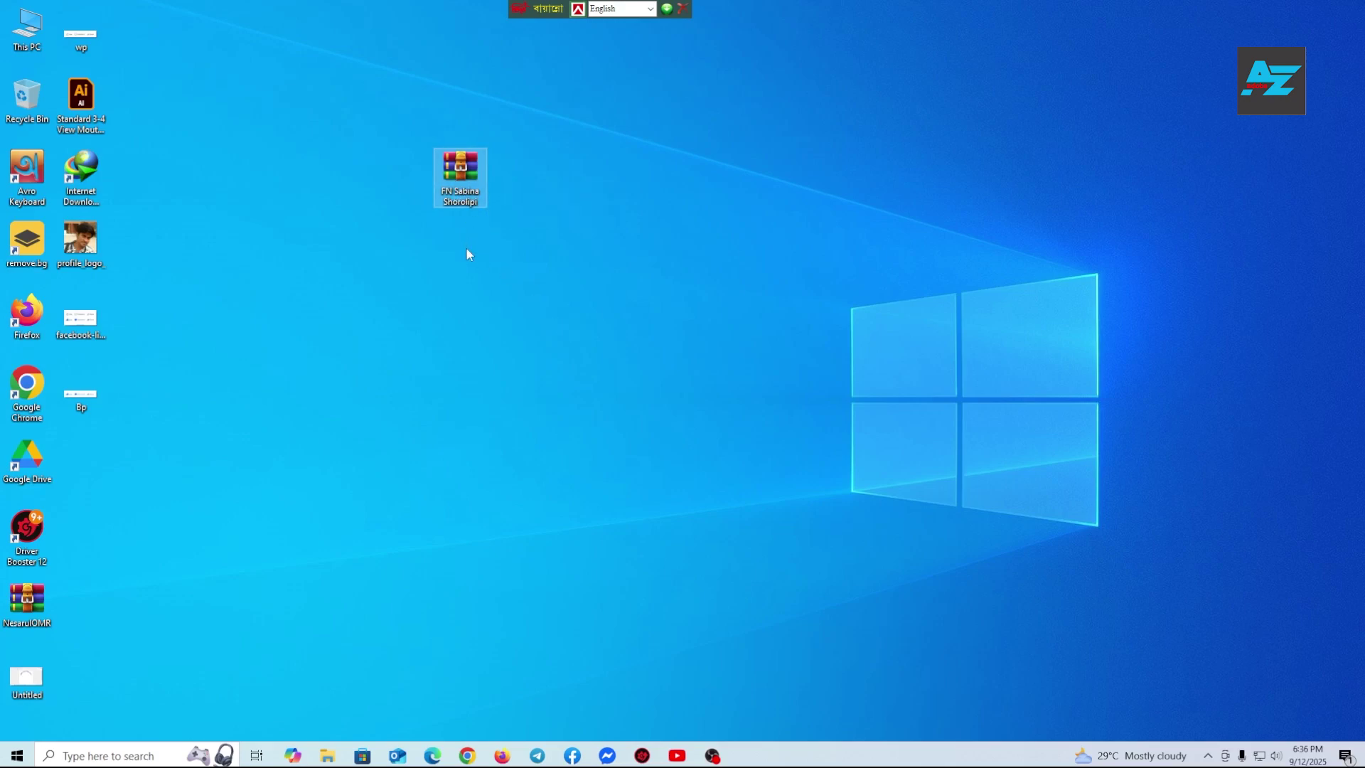
{"action": "right_click", "coordinate": [558, 226]}
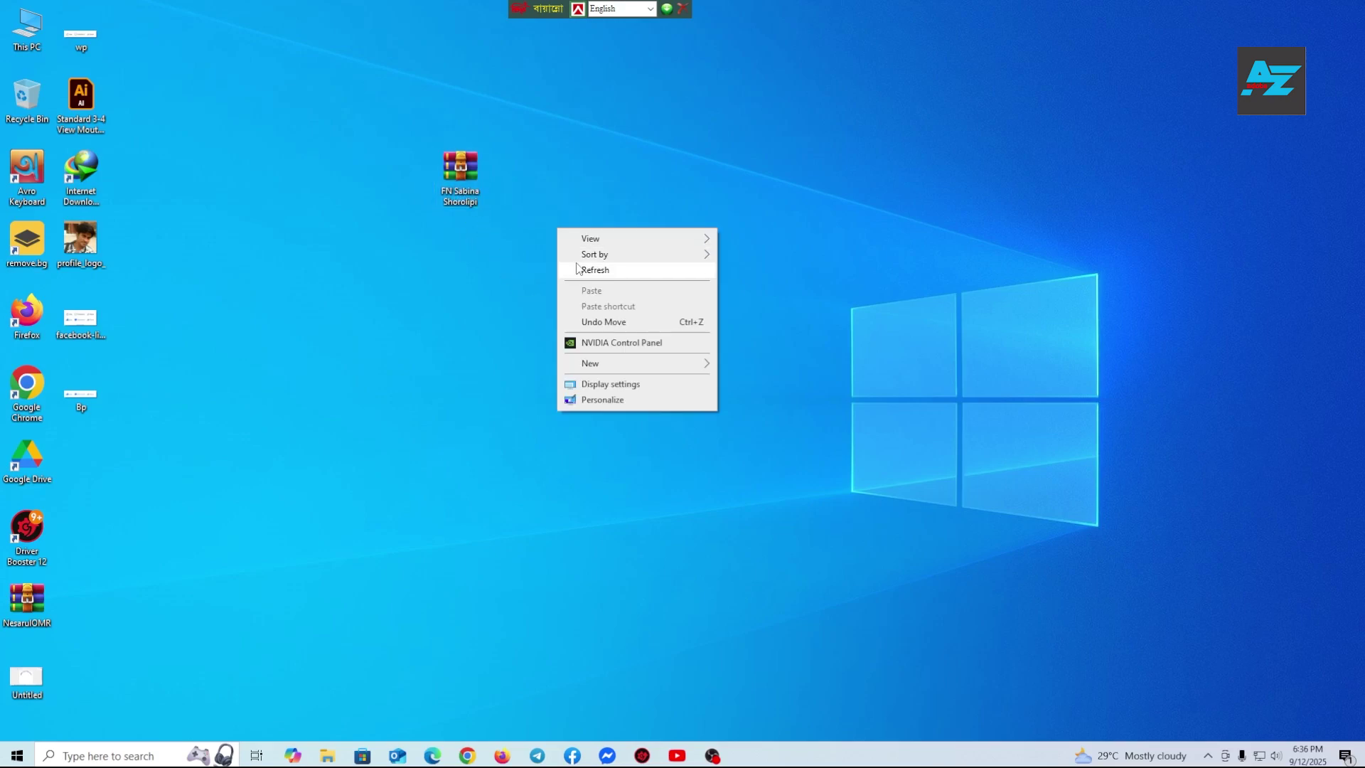
{"action": "left_click", "coordinate": [579, 269]}
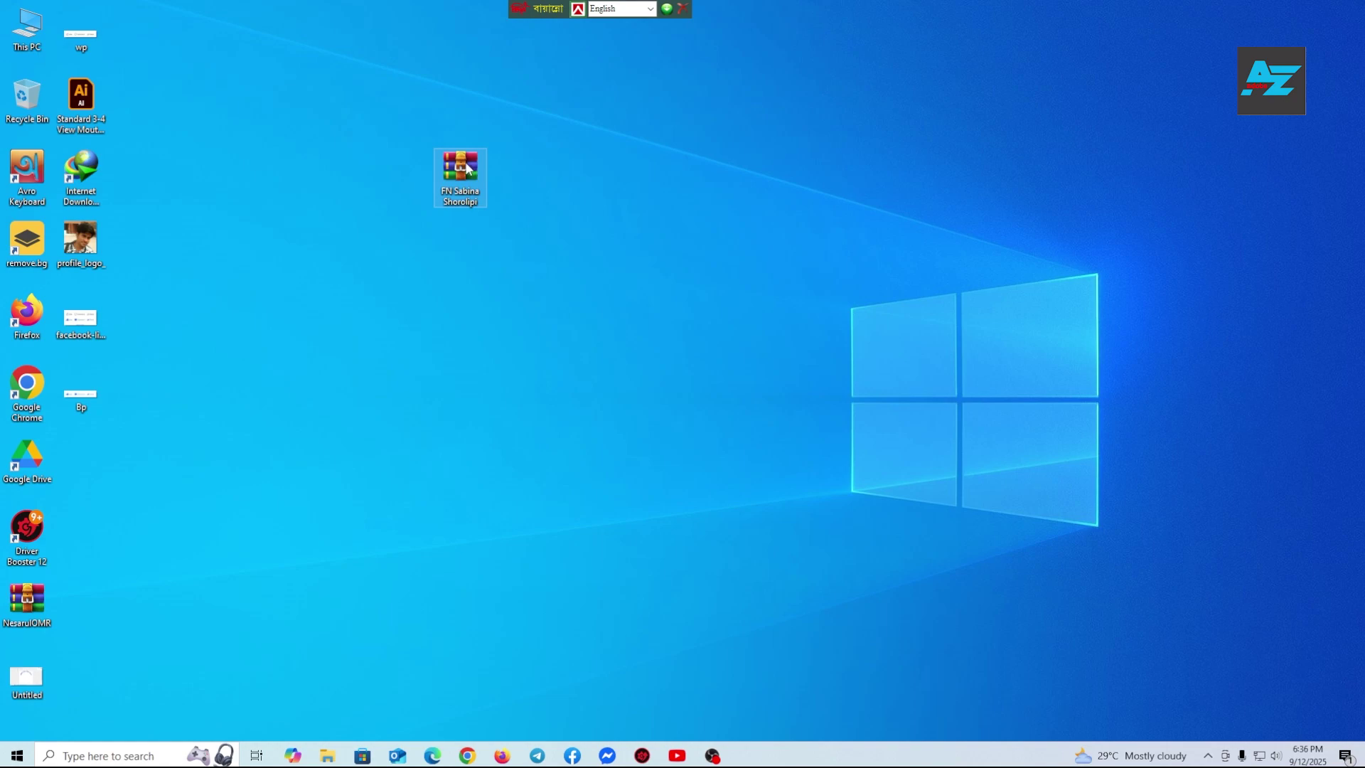
Extract the archive into its own "FN Sabina Shorolipi" folder and place that folder beside the archive on the desktop
{"action": "right_click", "coordinate": [467, 168]}
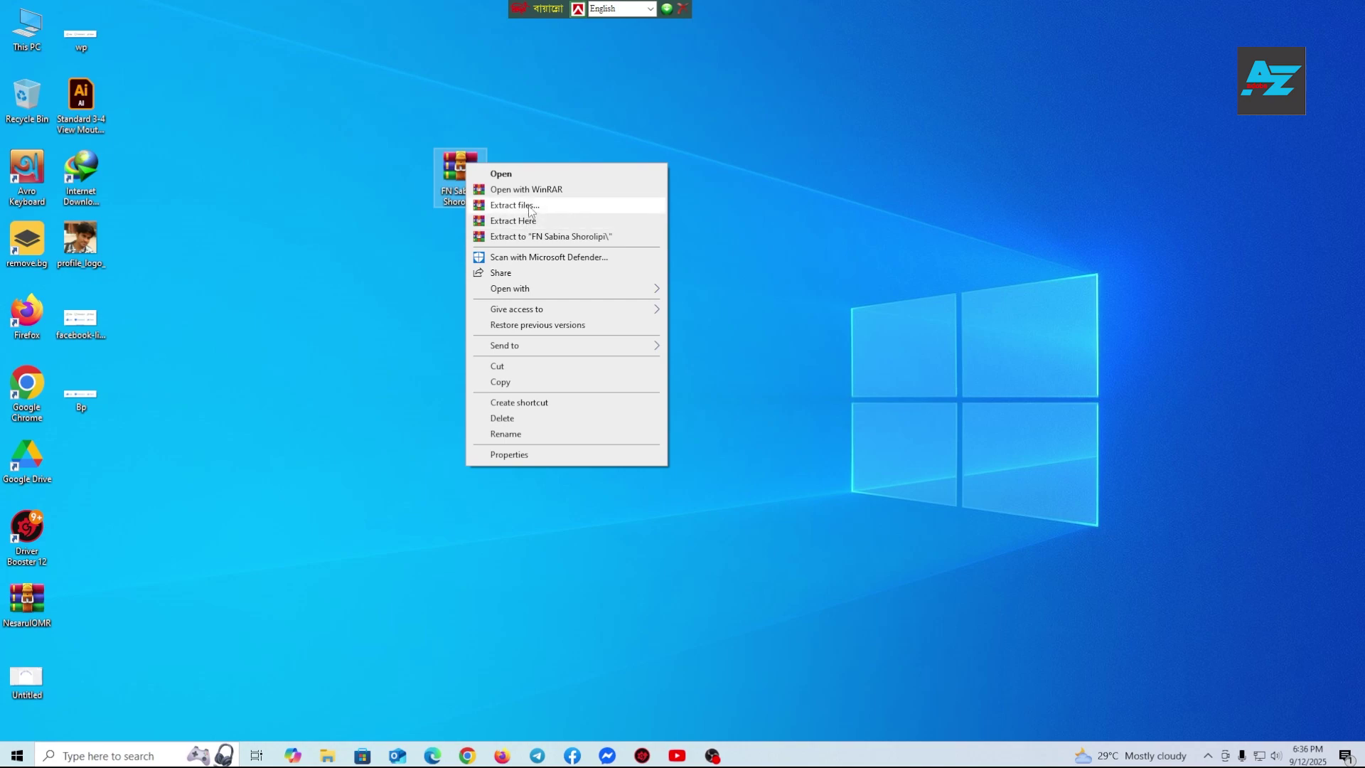
{"action": "left_click", "coordinate": [574, 236]}
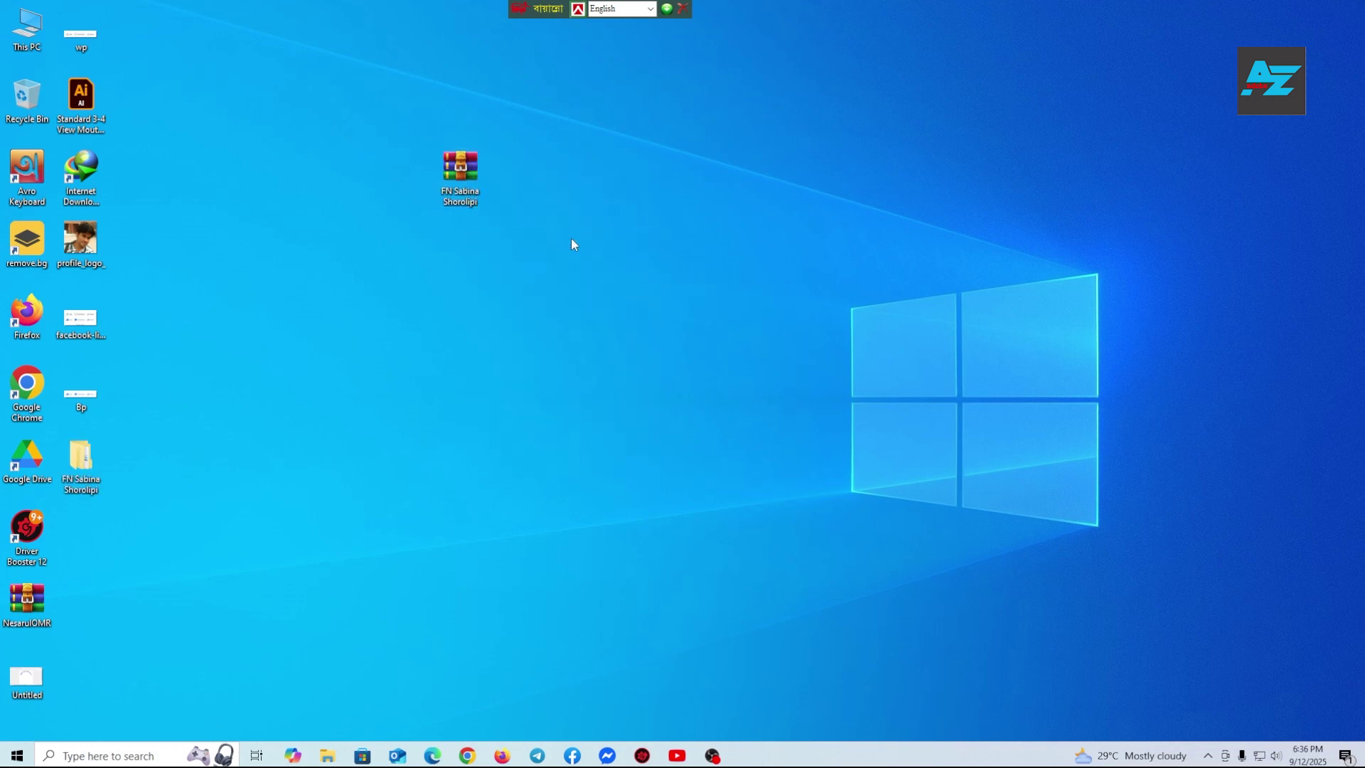
{"action": "left_click_drag", "start_coordinate": [81, 462], "coordinate": [527, 185]}
{"action": "right_click", "coordinate": [590, 243]}
{"action": "left_click", "coordinate": [625, 282]}
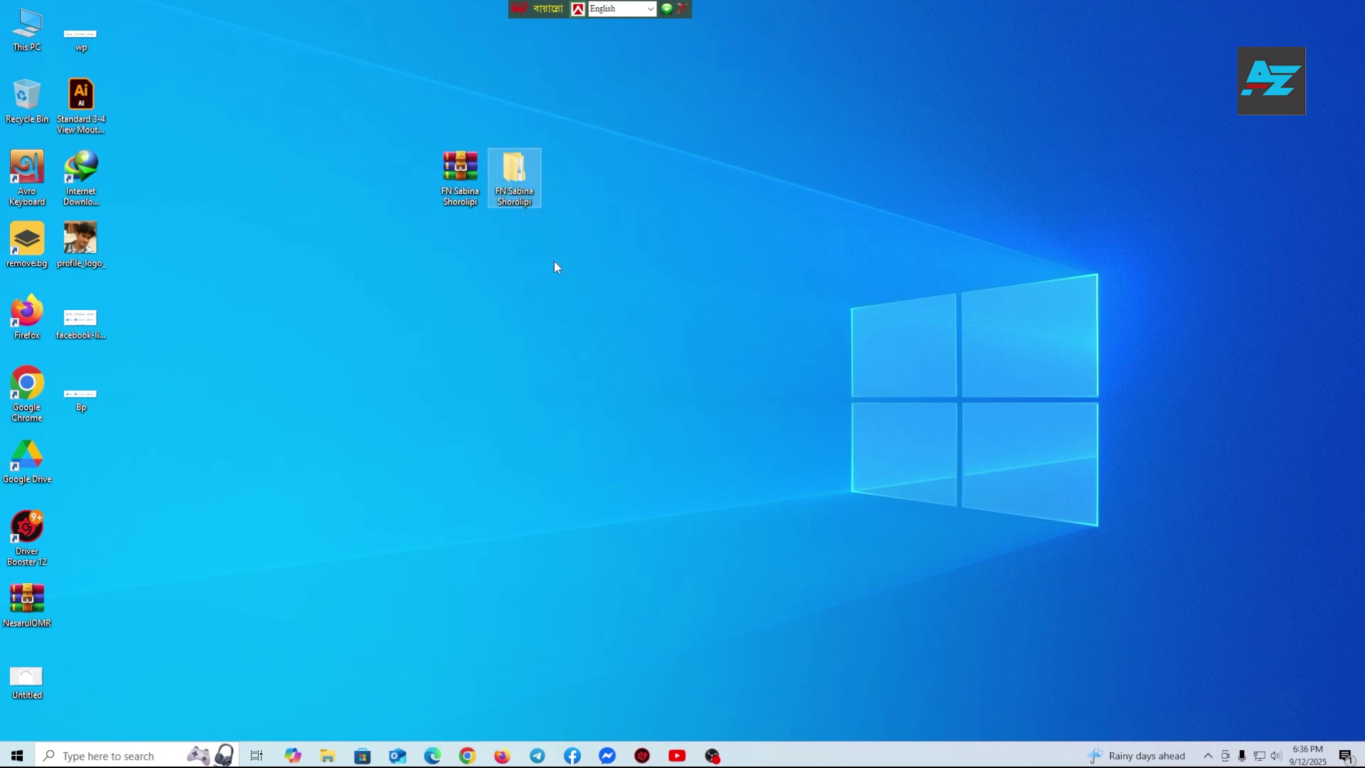
Open the extracted FN Sabina Shorolipi folder and go through its nested folder into the Unicode folder
{"action": "double_click", "coordinate": [515, 169]}
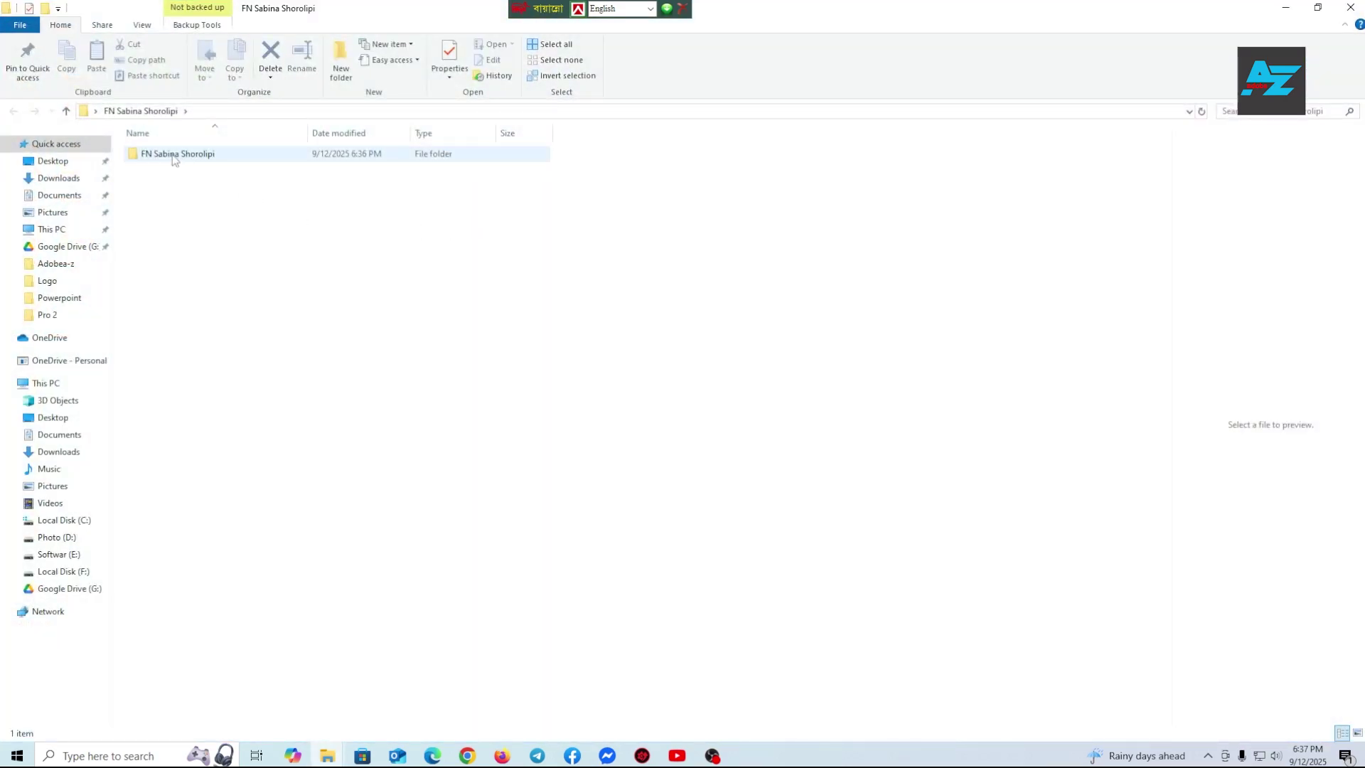
{"action": "left_click", "coordinate": [160, 157]}
{"action": "double_click", "coordinate": [161, 158]}
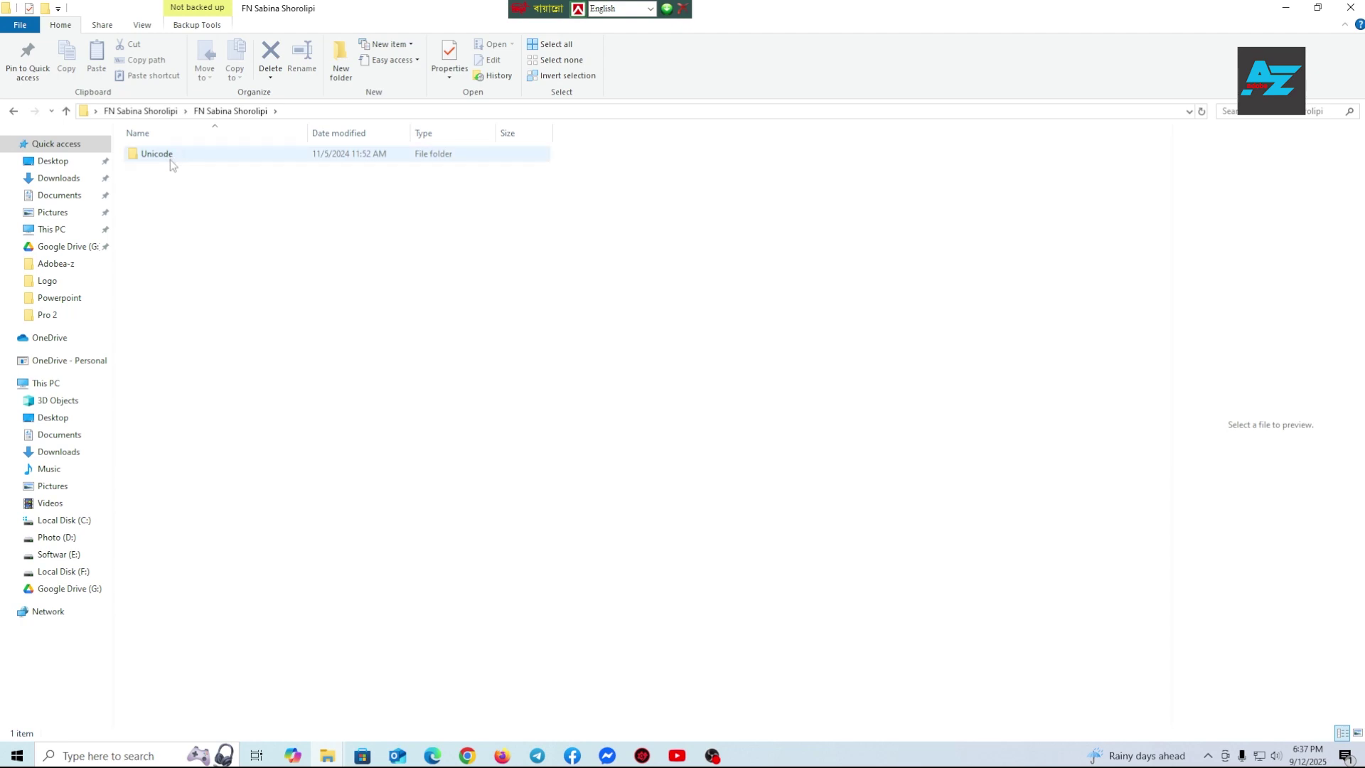
{"action": "double_click", "coordinate": [167, 157]}
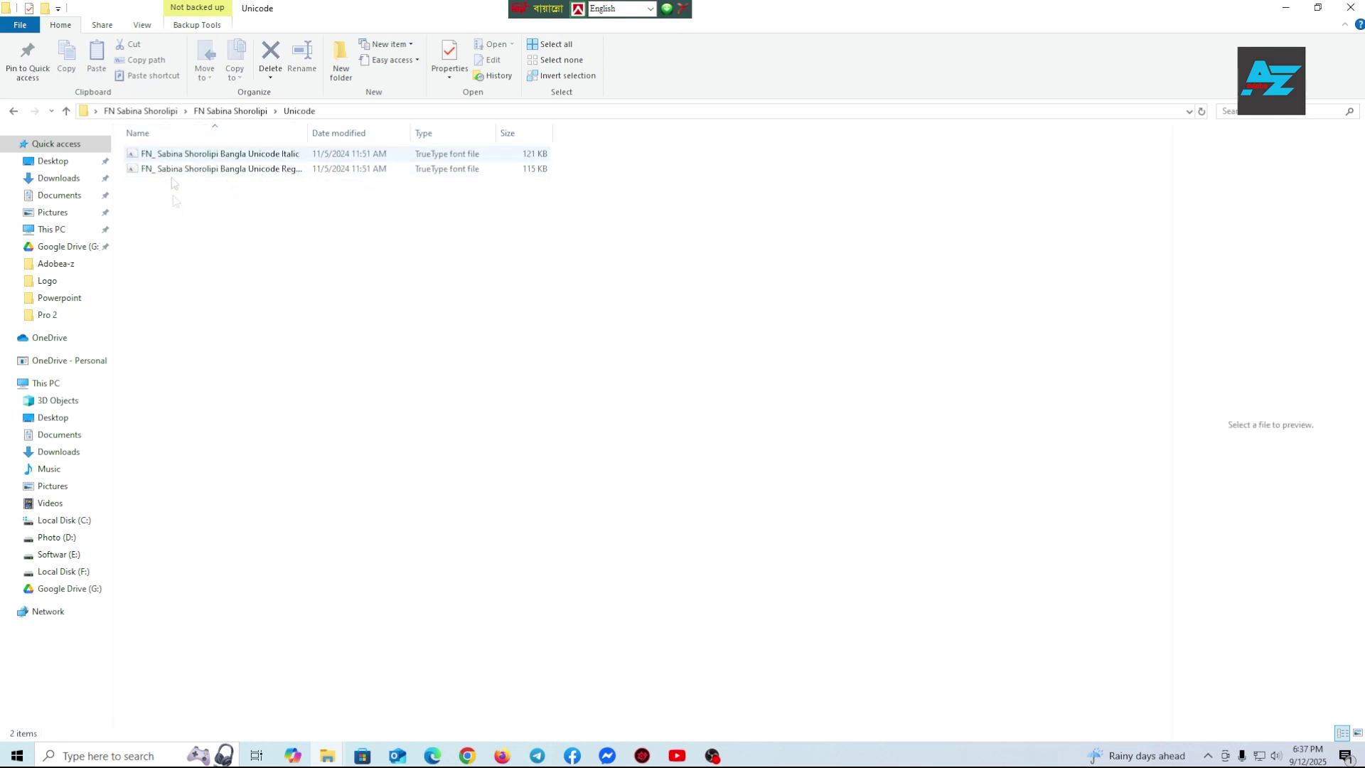
Install both the Italic and Regular FN Sabina Shorolipi Bangla Unicode TrueType fonts together
{"action": "left_click_drag", "start_coordinate": [222, 240], "coordinate": [228, 155]}
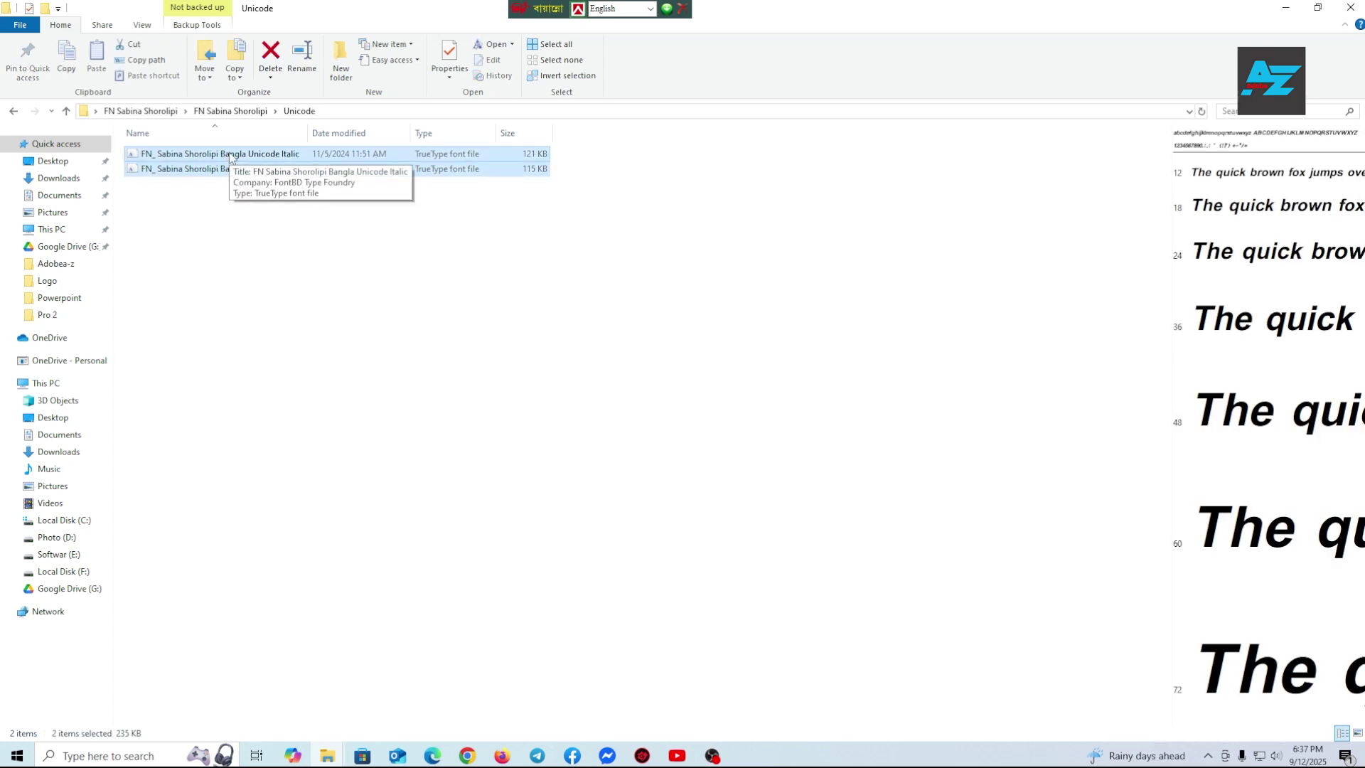
{"action": "right_click", "coordinate": [229, 157]}
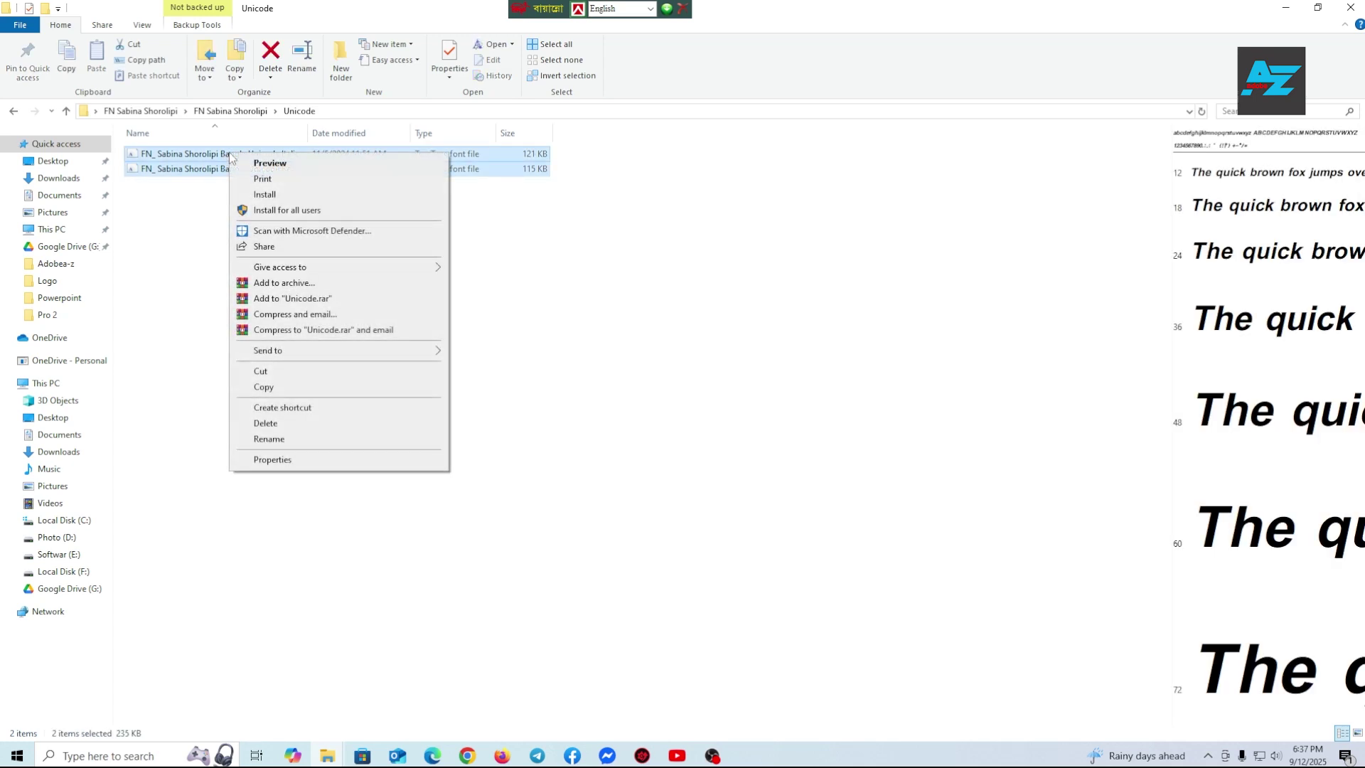
{"action": "left_click", "coordinate": [269, 195]}
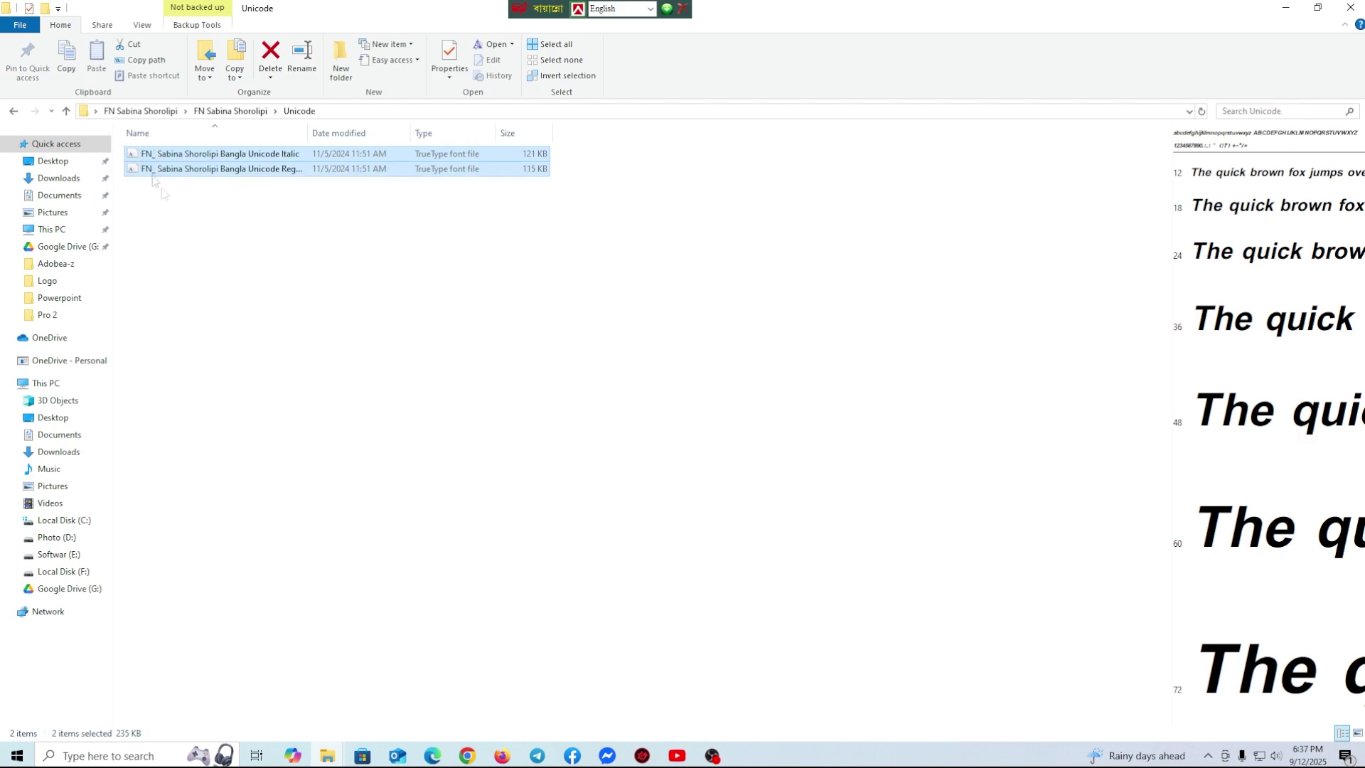
{"action": "left_click", "coordinate": [184, 233]}
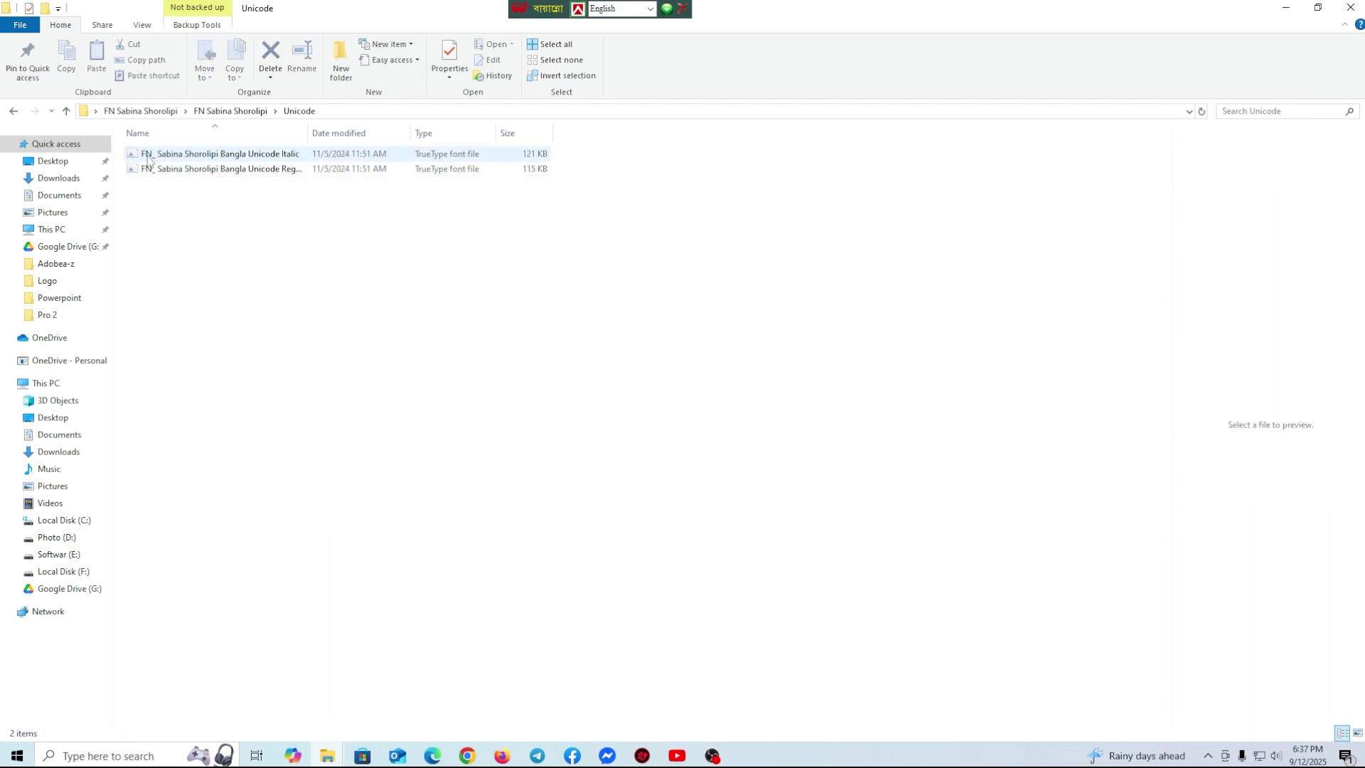
Search for "ms" to launch Microsoft Word and create a new blank document
{"action": "key", "text": "super"}
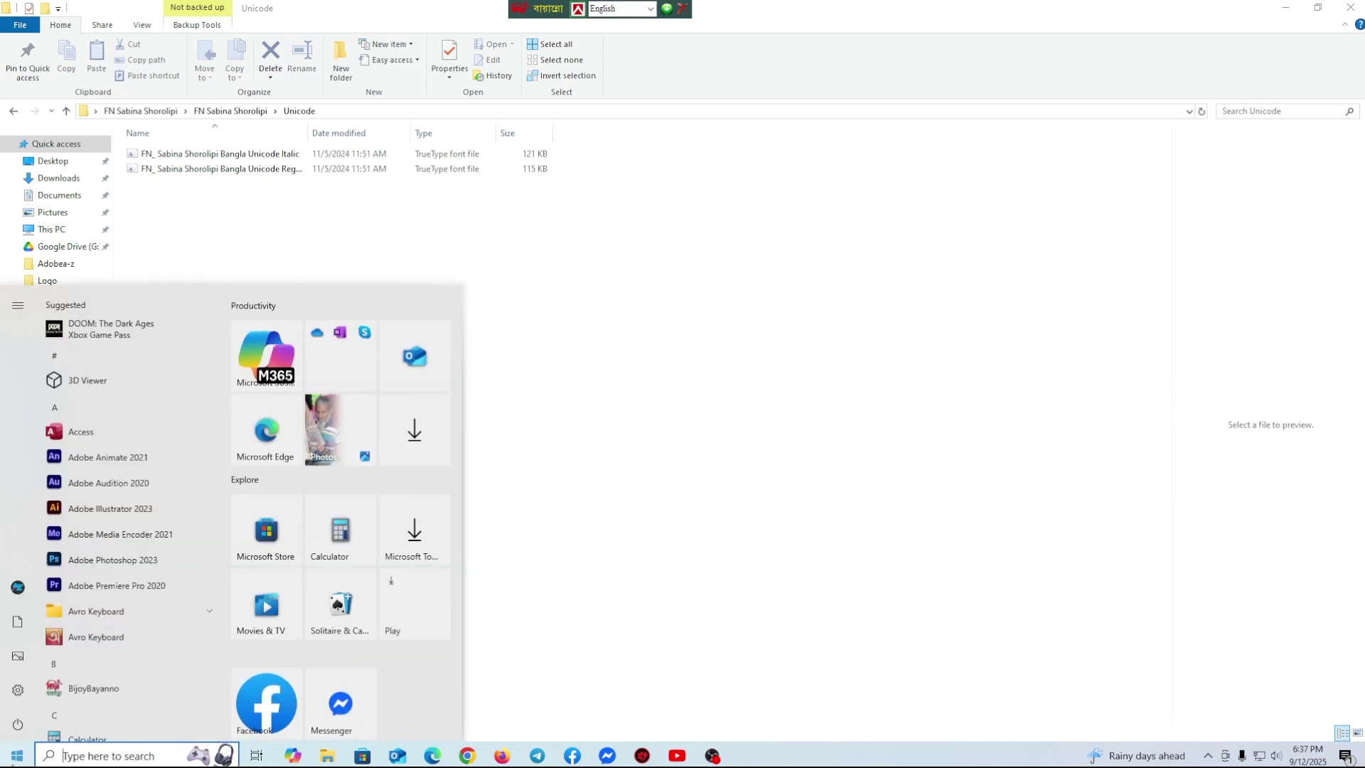
{"action": "type", "text": "ms"}
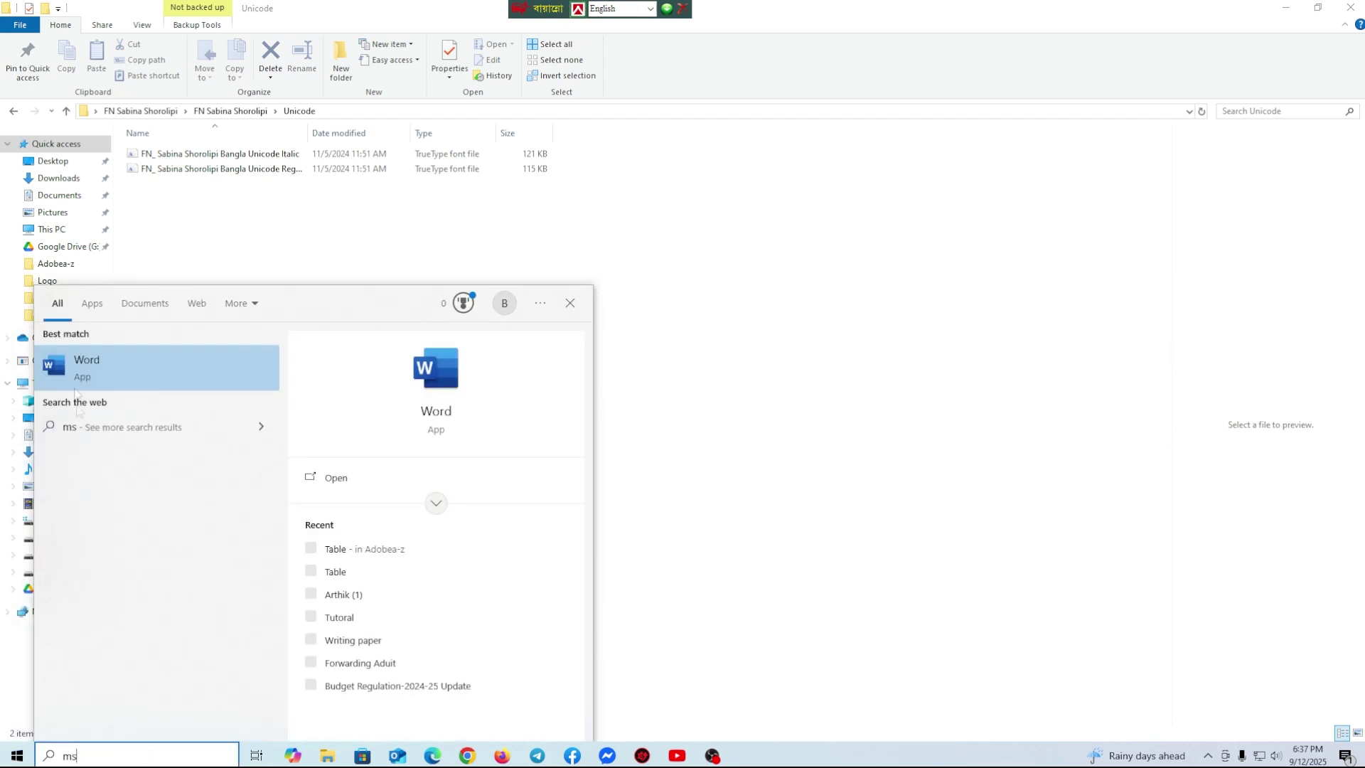
{"action": "left_click", "coordinate": [118, 382]}
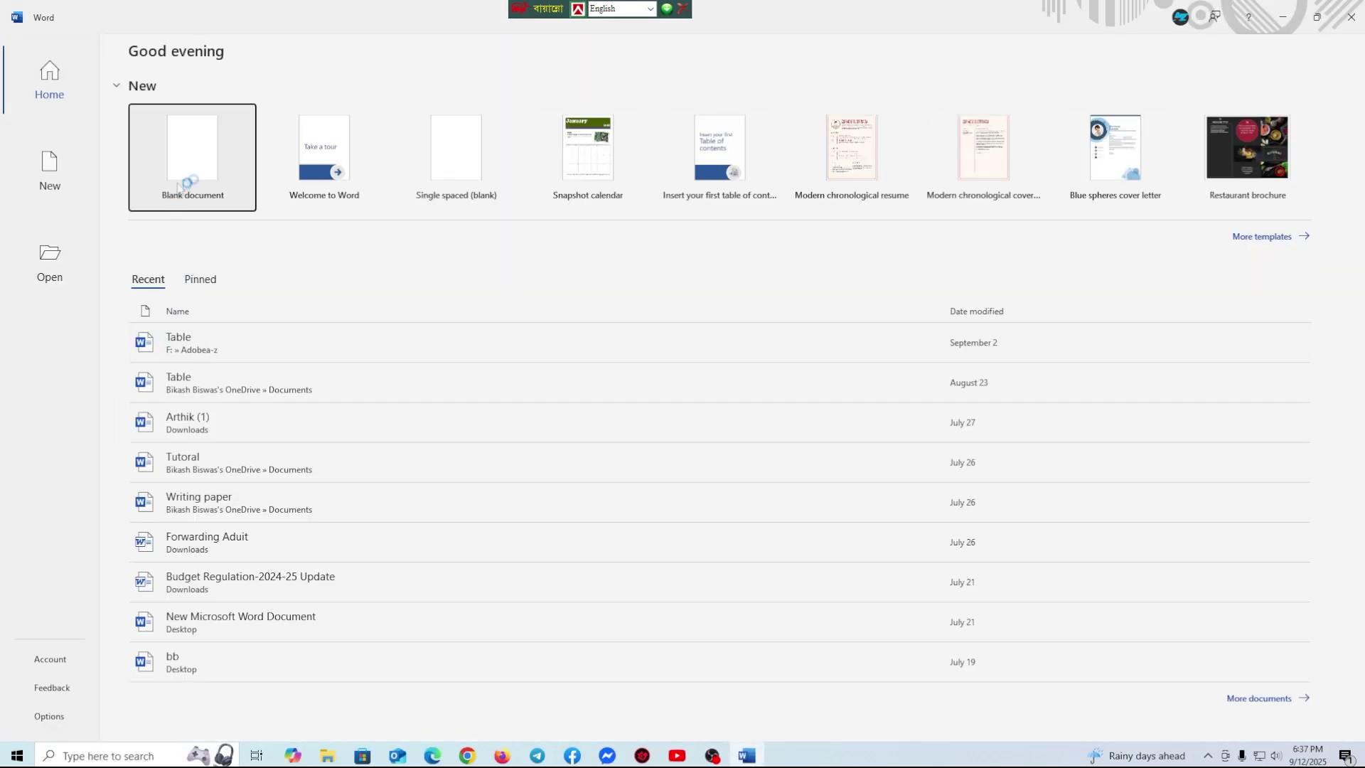
{"action": "left_click", "coordinate": [193, 175]}
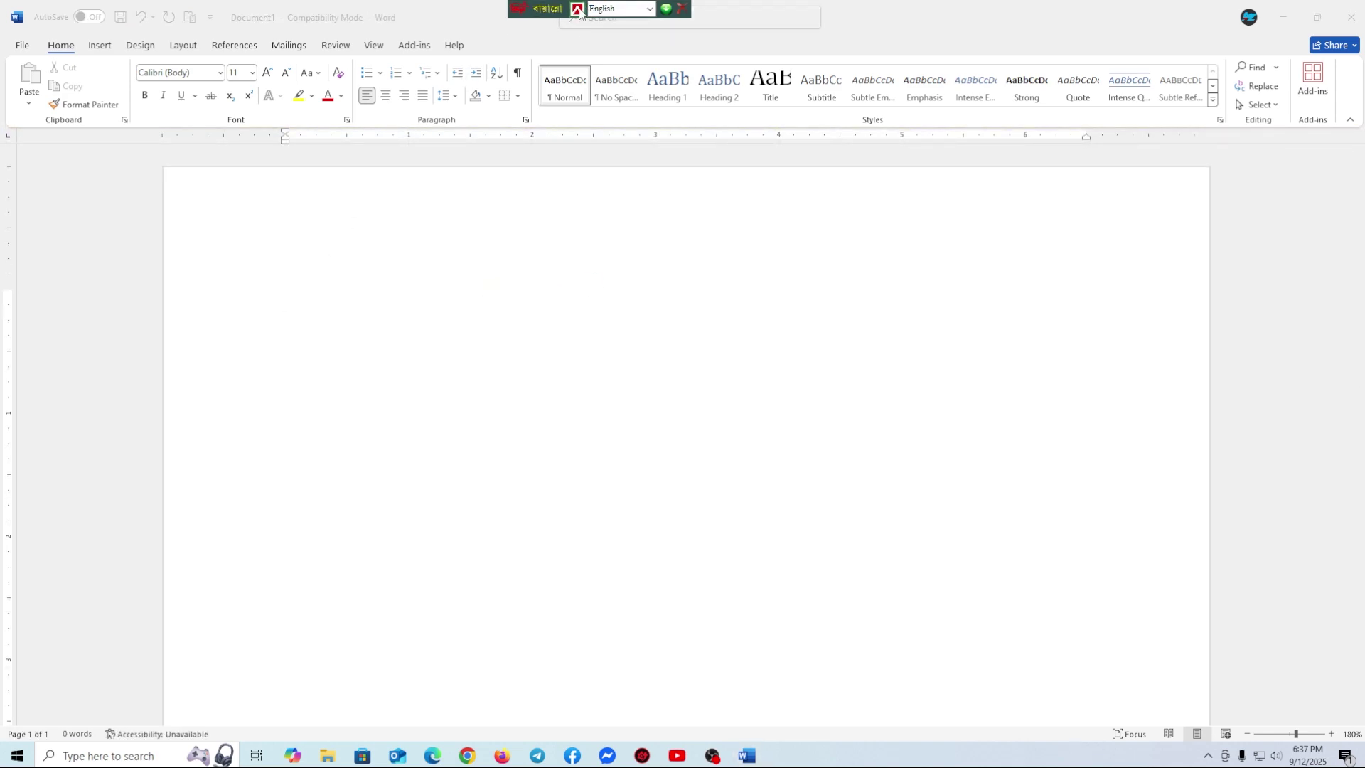
{"action": "left_click", "coordinate": [578, 9]}
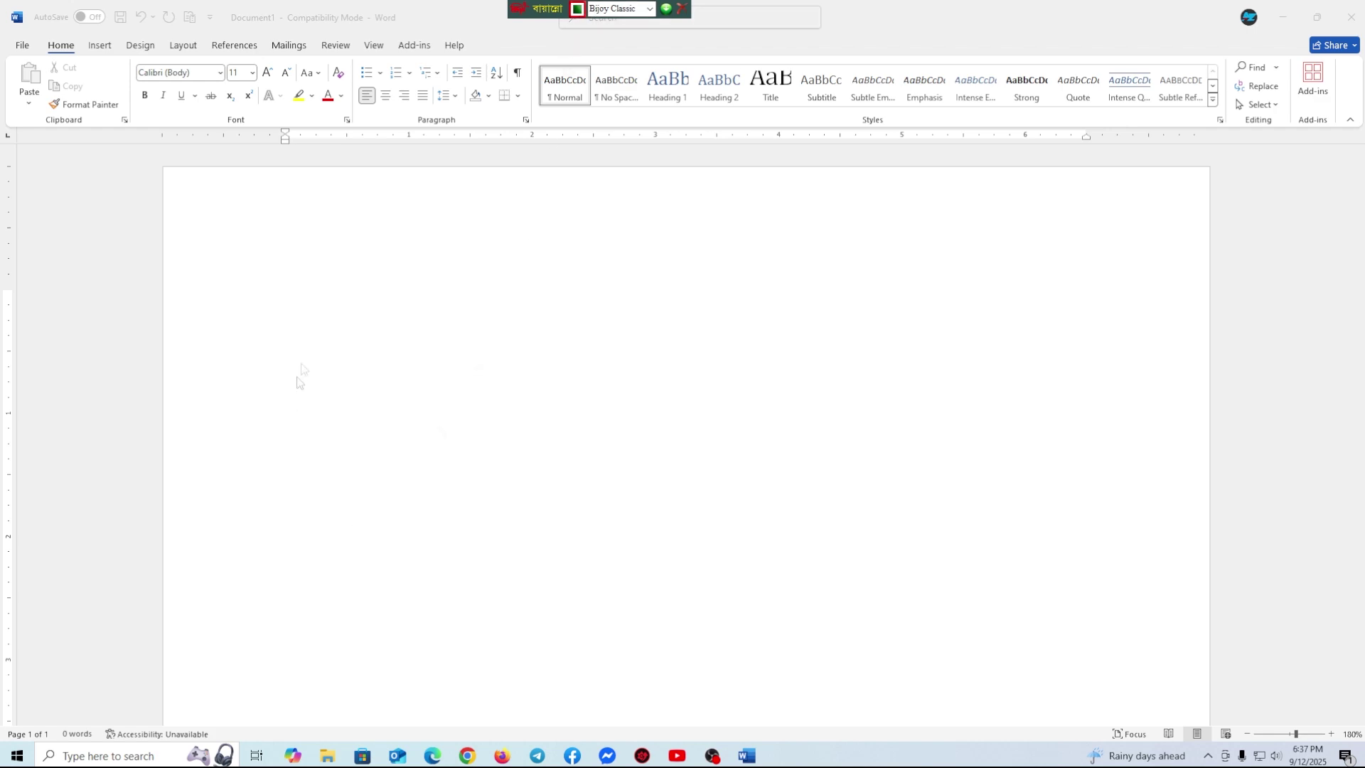
{"action": "left_click", "coordinate": [316, 245]}
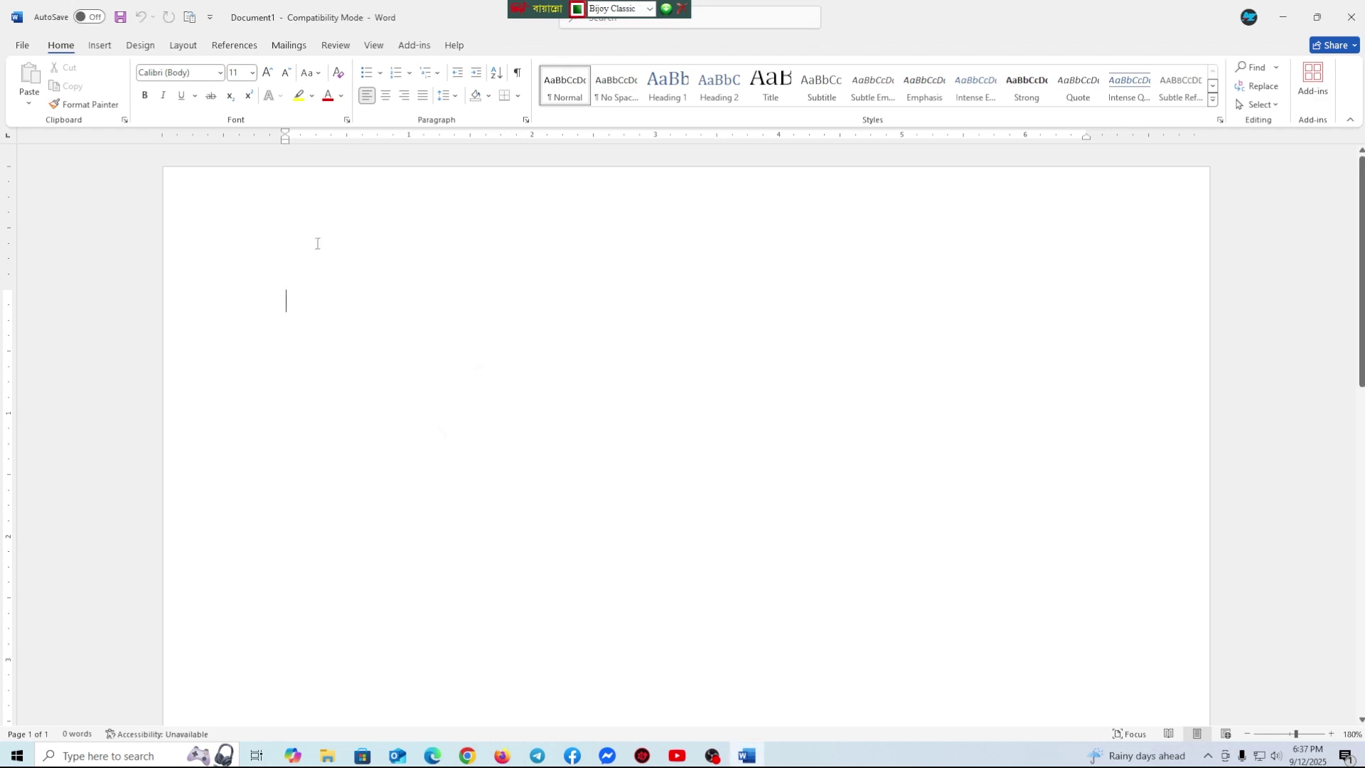
{"action": "left_click", "coordinate": [197, 72]}
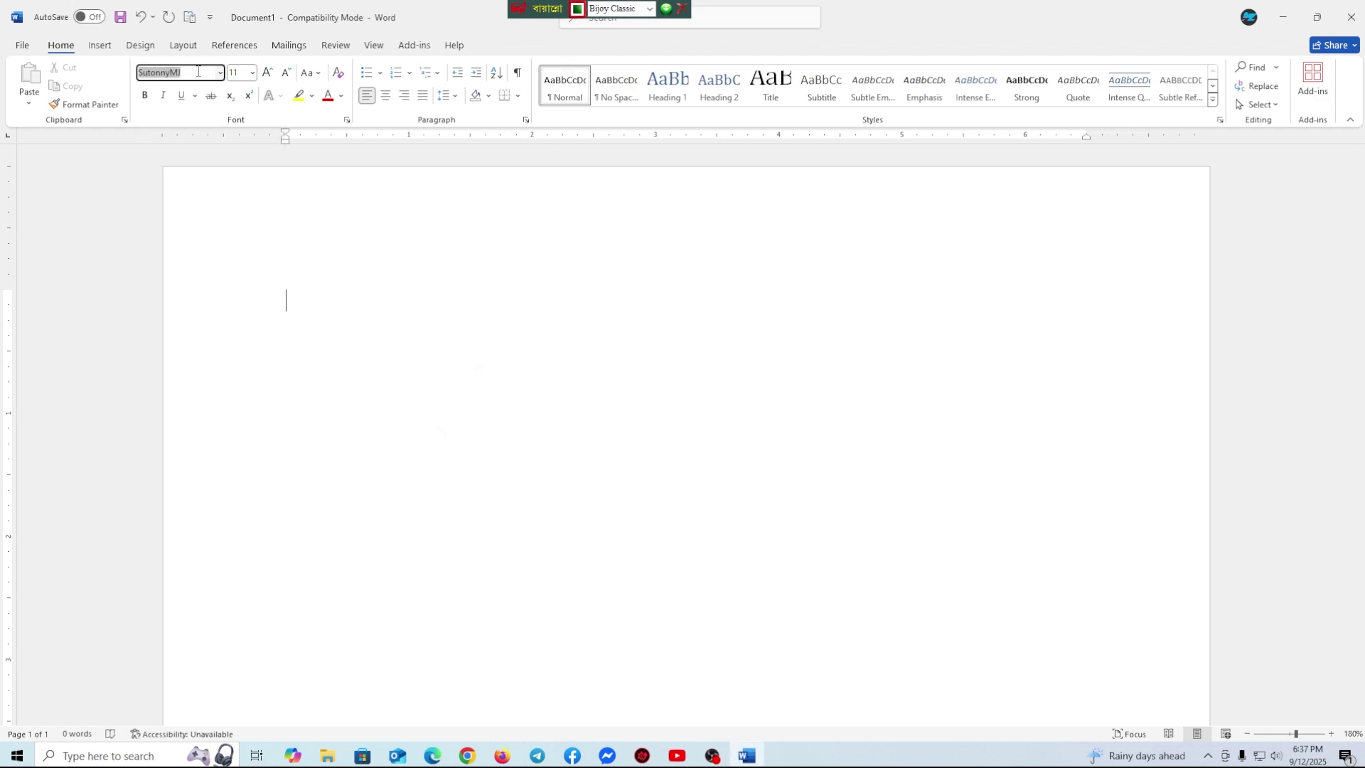
{"action": "left_click", "coordinate": [583, 9]}
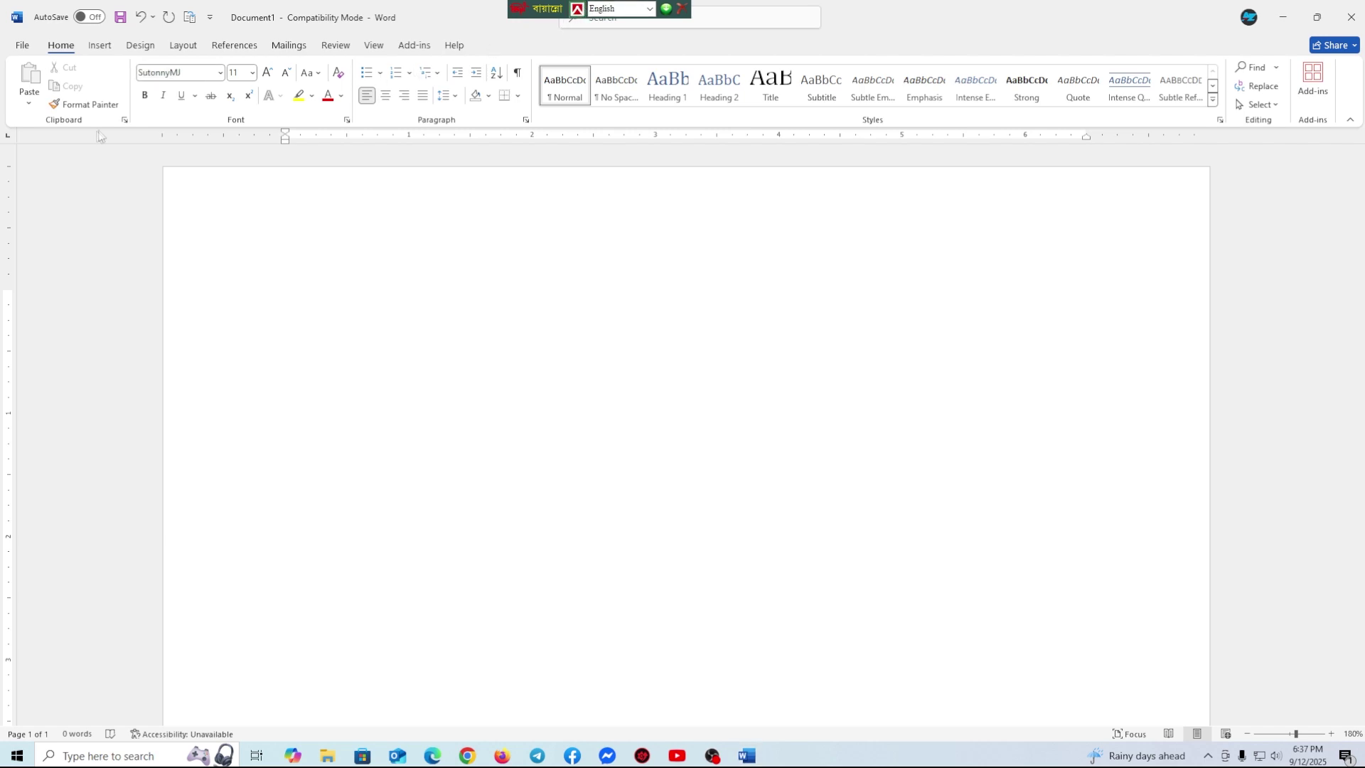
Set the document's font to FN Nill Mohiuddin B and switch the keyboard layout to Bijoy Classic
{"action": "left_click", "coordinate": [184, 74]}
{"action": "type", "text": "FN Nill Mohiuddin B"}
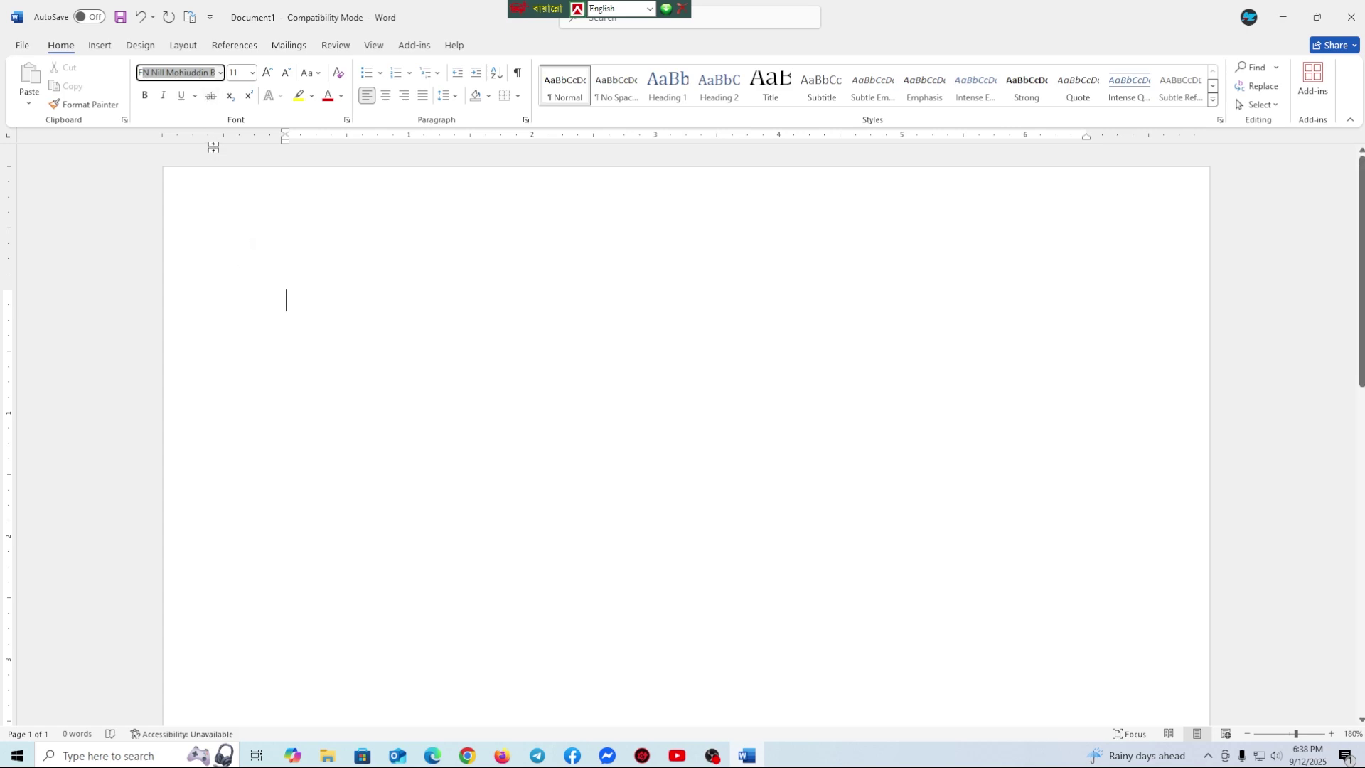
{"action": "left_click", "coordinate": [577, 10]}
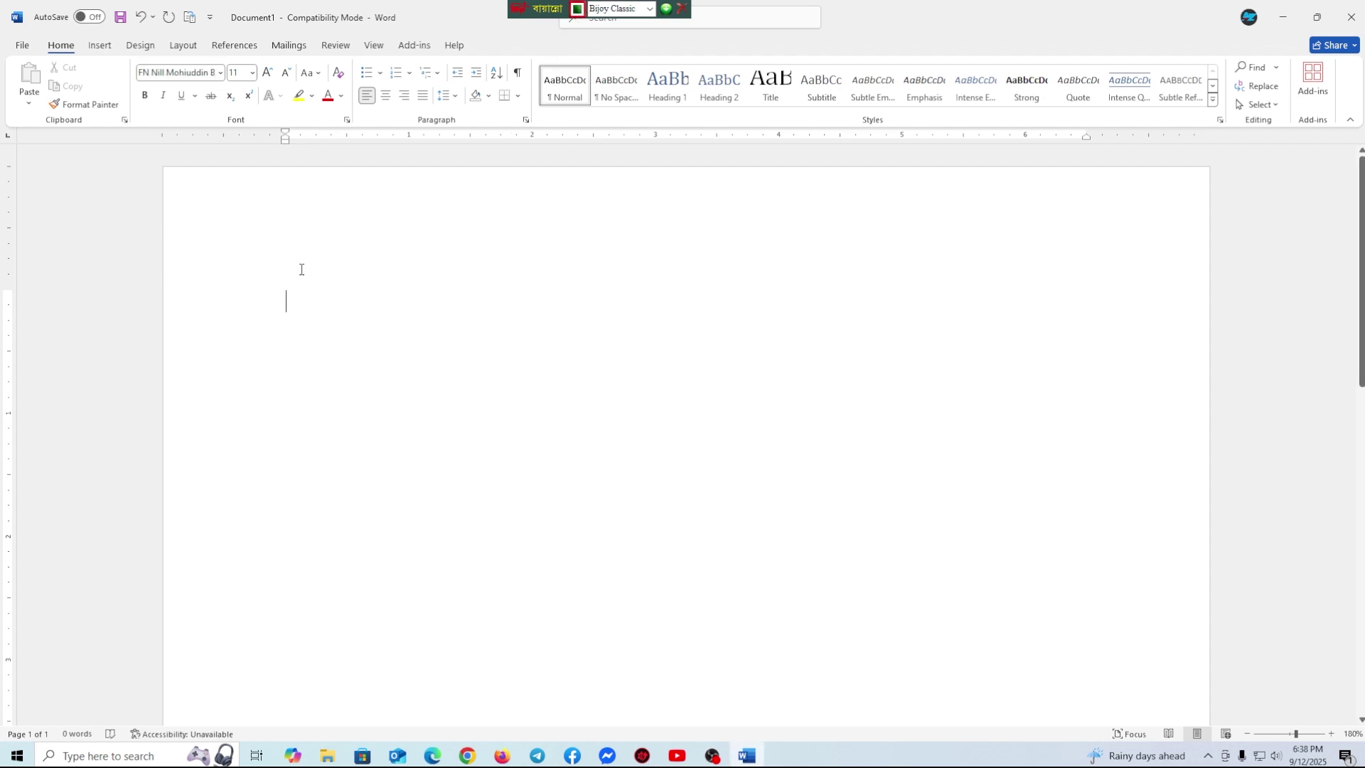
Write the Bangla line "আমার সোনার বাংলা আমি তোমায় ভালোবাসি" at the start of the blank page
{"action": "type", "text": "gf"}
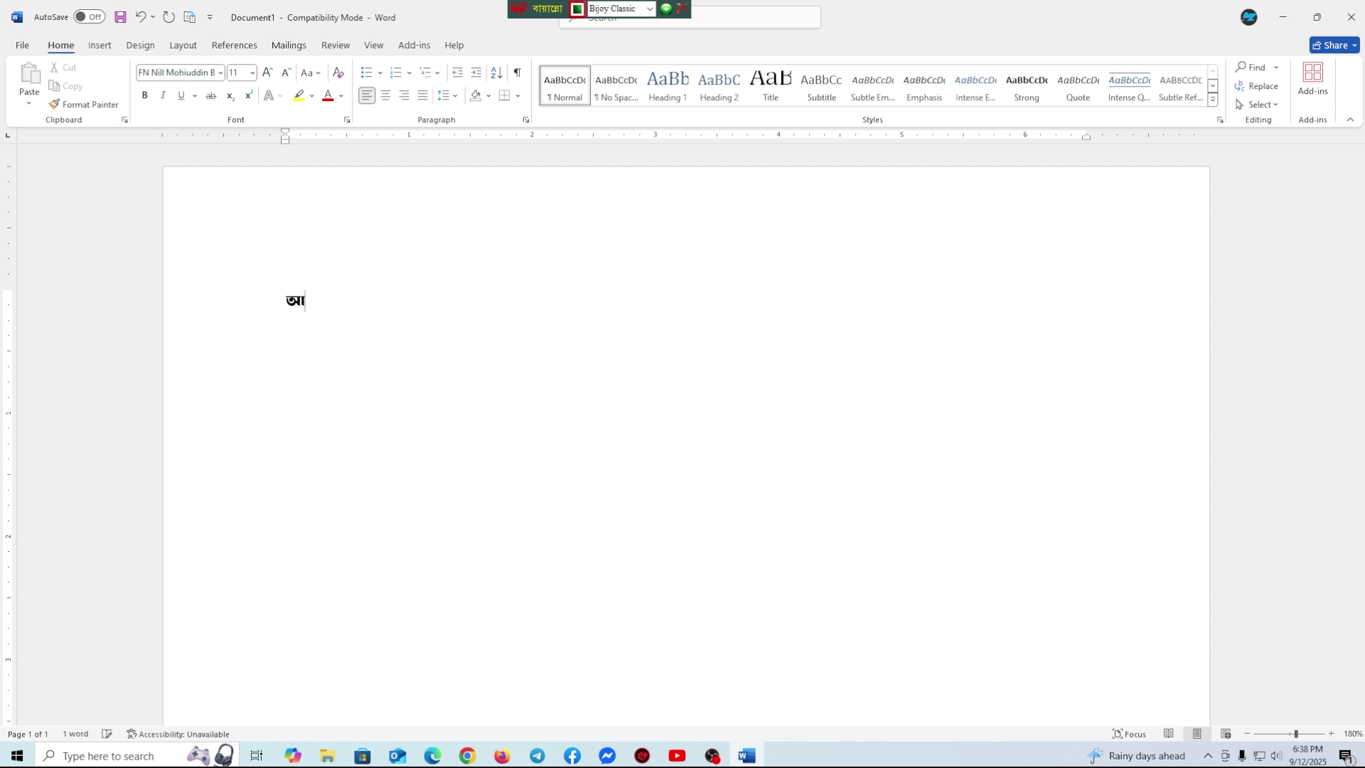
{"action": "type", "text": "mfj cn"}
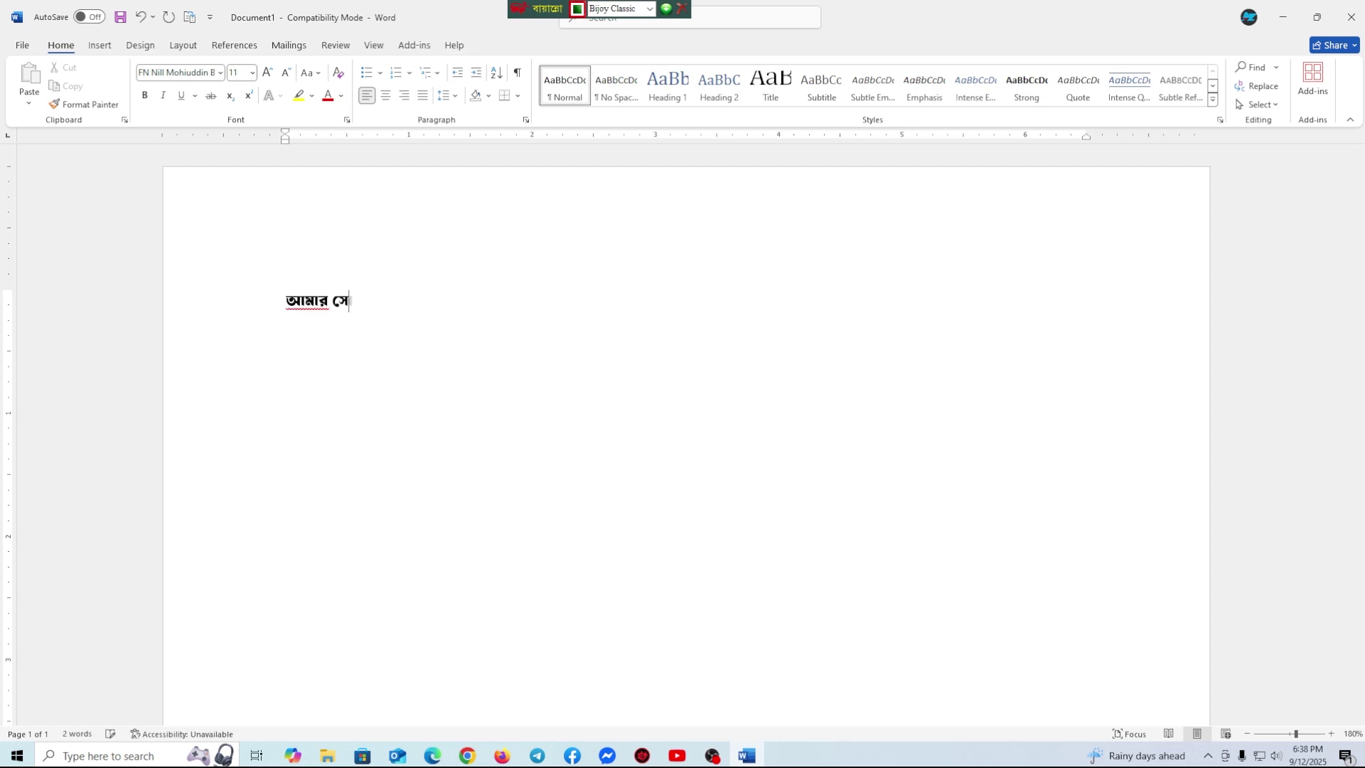
{"action": "type", "text": "bfv hfQVf gfdm ckfmfW HfcVfhfdn"}
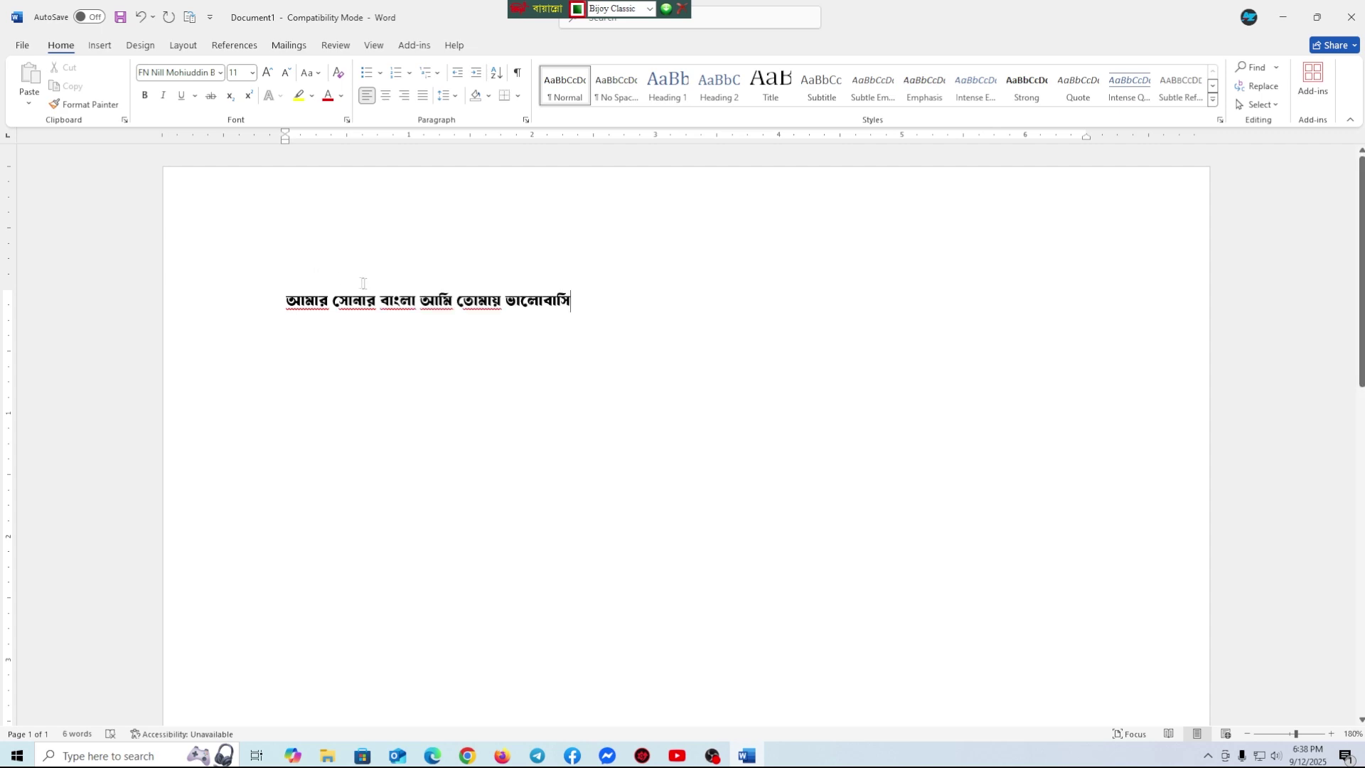
Enlarge the whole Bangla line to font size 26 and deselect it
{"action": "left_click_drag", "start_coordinate": [288, 300], "coordinate": [584, 313]}
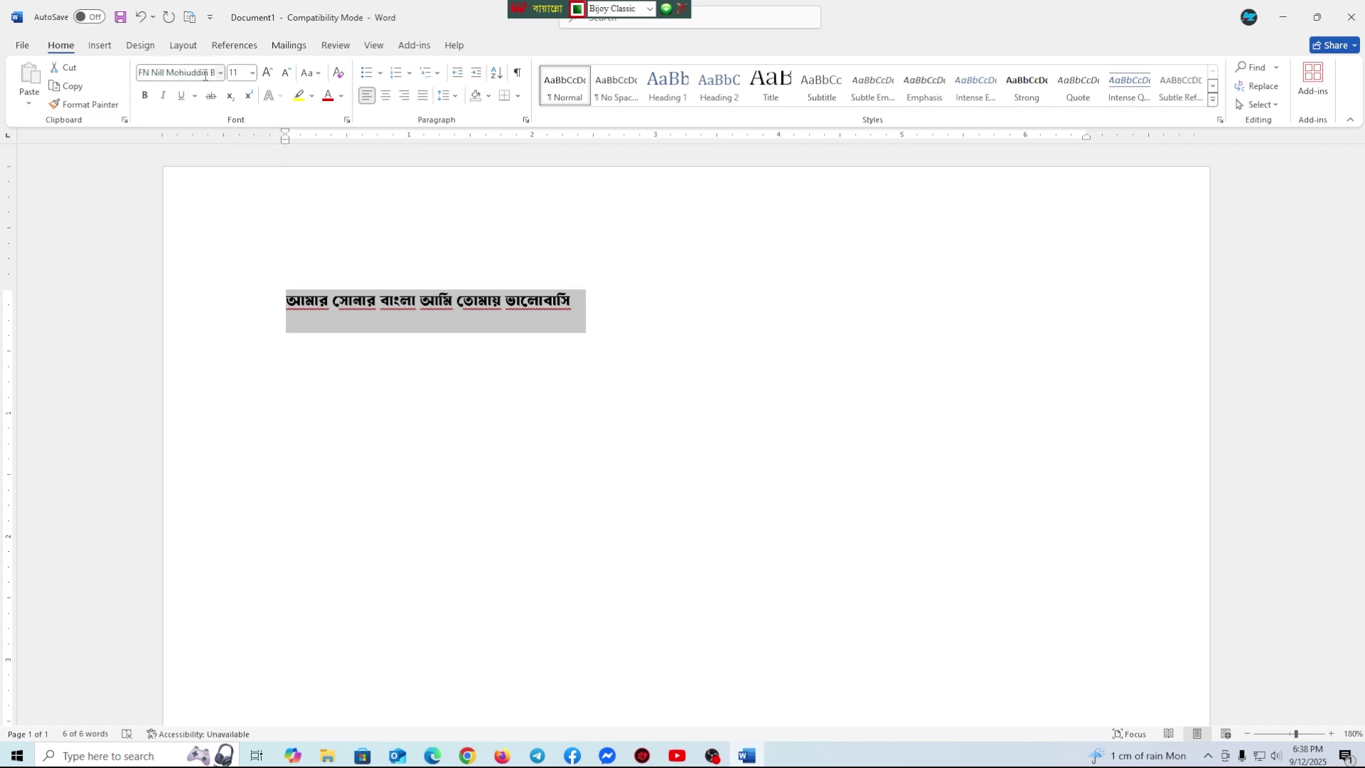
{"action": "left_click_drag", "start_coordinate": [287, 319], "coordinate": [984, 320]}
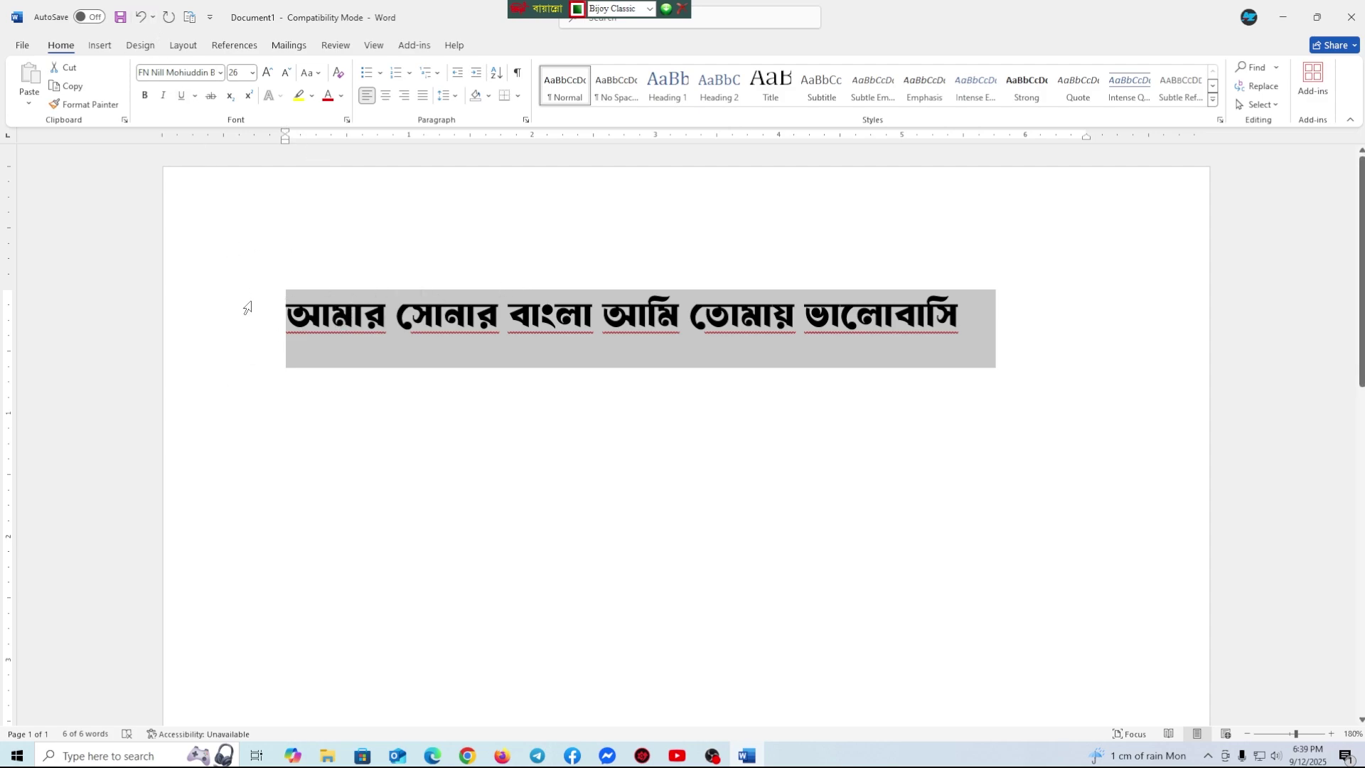
{"action": "mouse_move", "coordinate": [248, 307]}
{"action": "left_click", "coordinate": [335, 366]}
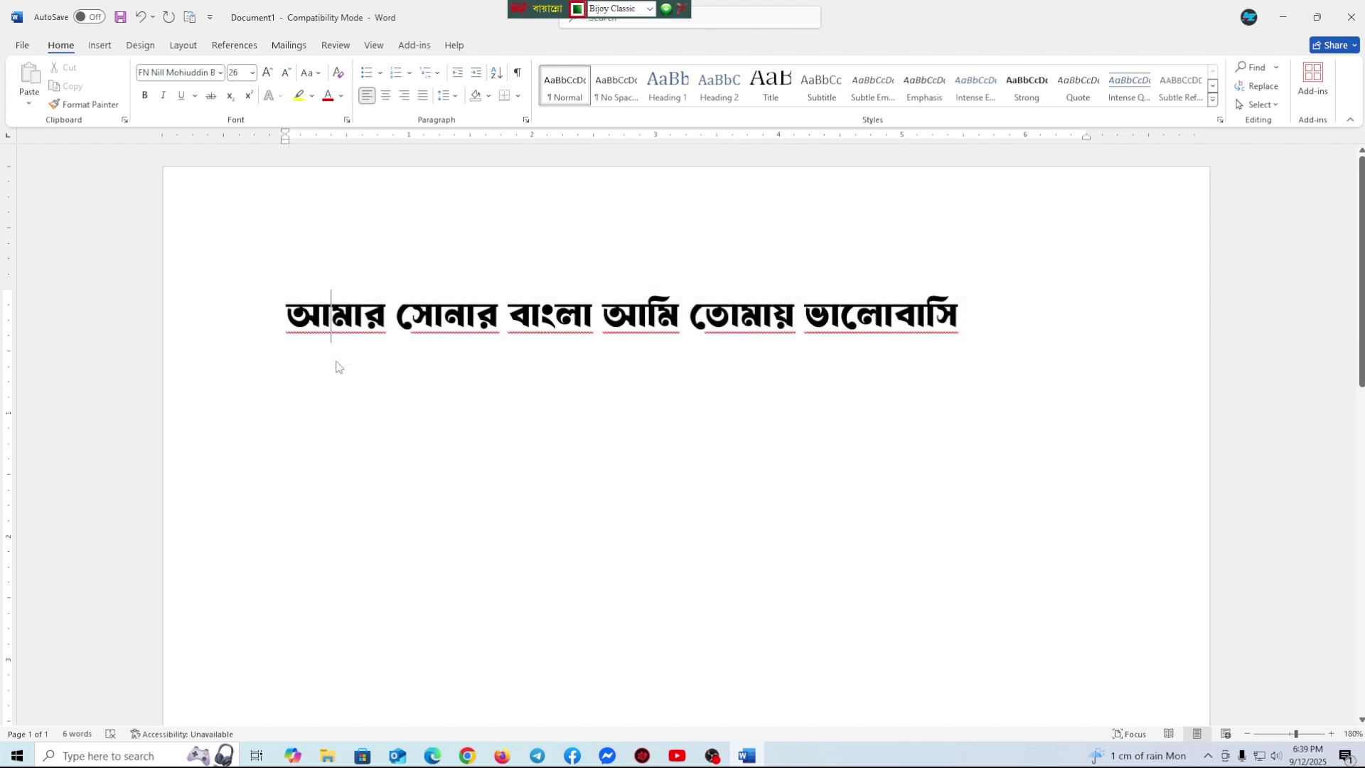